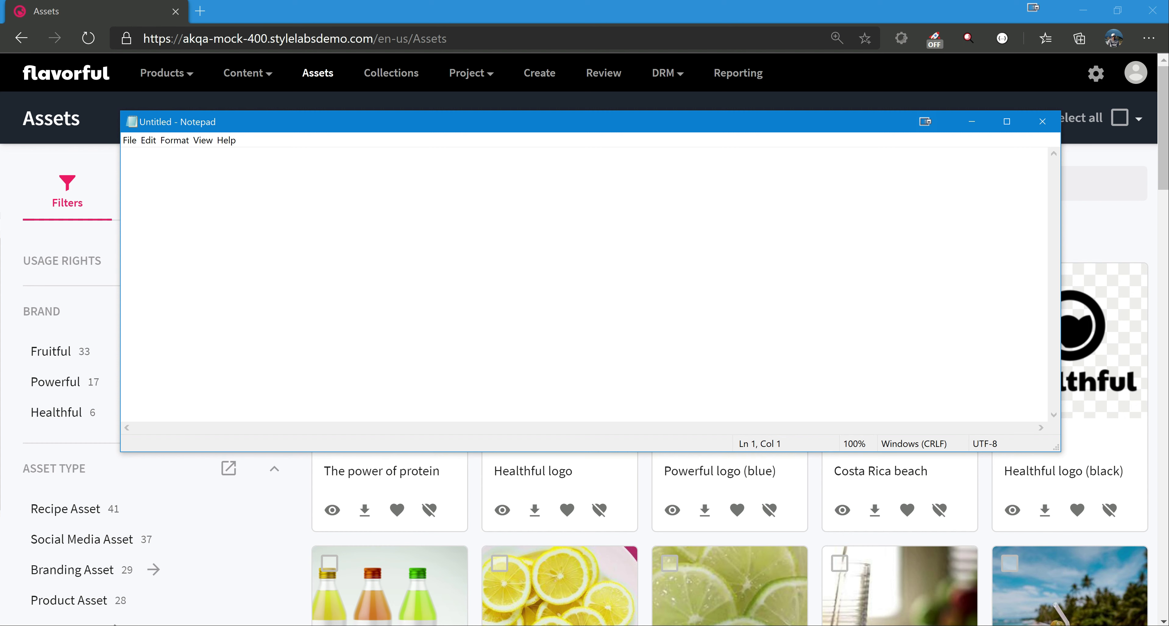
# Write a numbered list in the blank note: "1. Soft Delete", "2. Hard Delete" and "3. Archive".
pyautogui.write('1. Soft Delete')
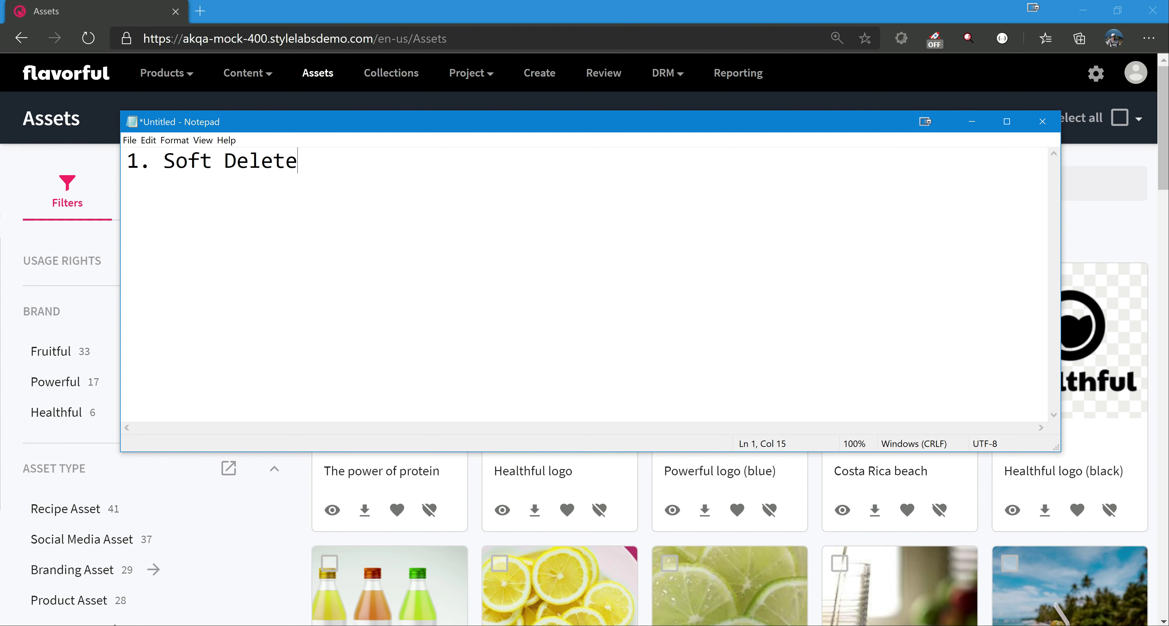
pyautogui.press('Return')
pyautogui.write('2. Hard Delete')
pyautogui.press('Return')
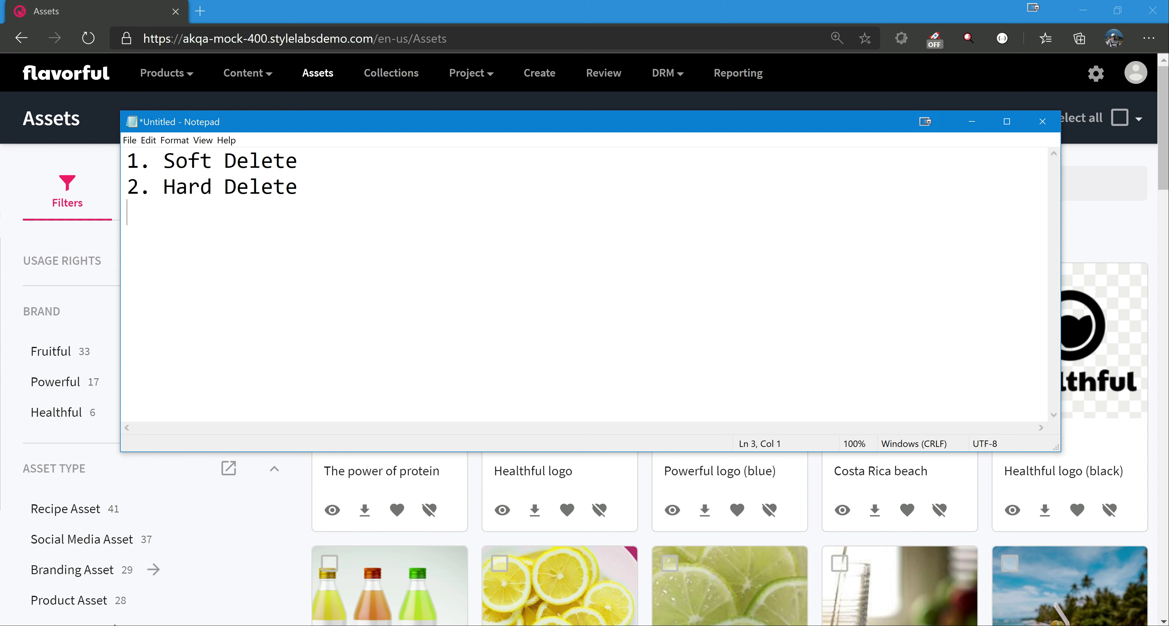
pyautogui.write('3. Archive')
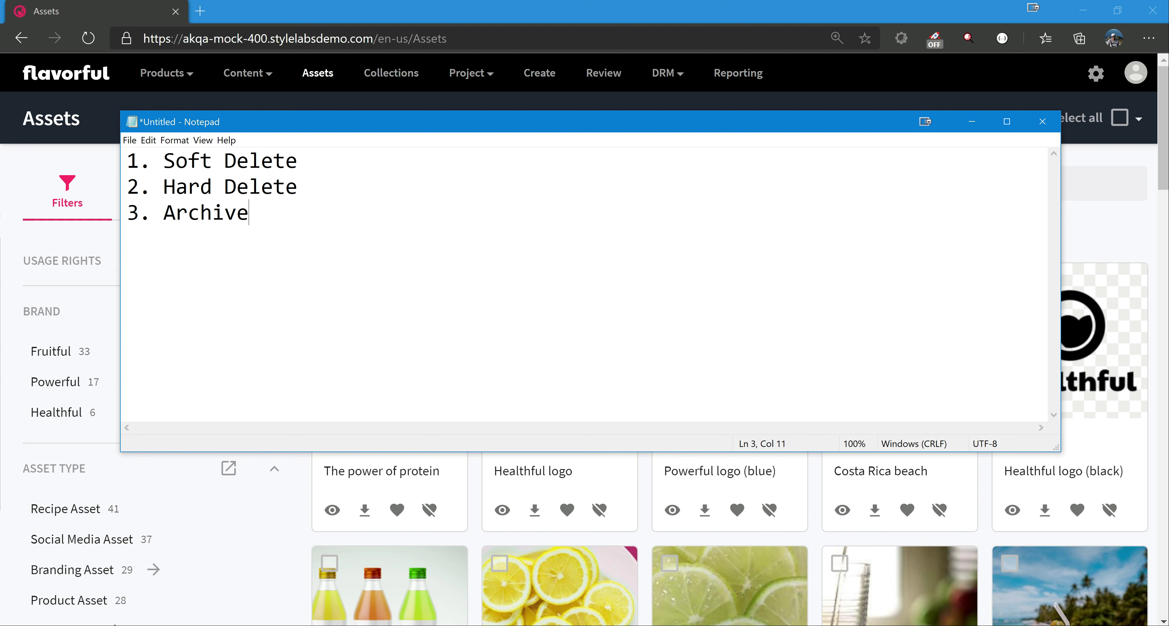
# Add "(Trash)" after "Soft Delete" on the first line of the list.
pyautogui.press('Up')
pyautogui.press('End')
pyautogui.hotkey('shift', 'Up')
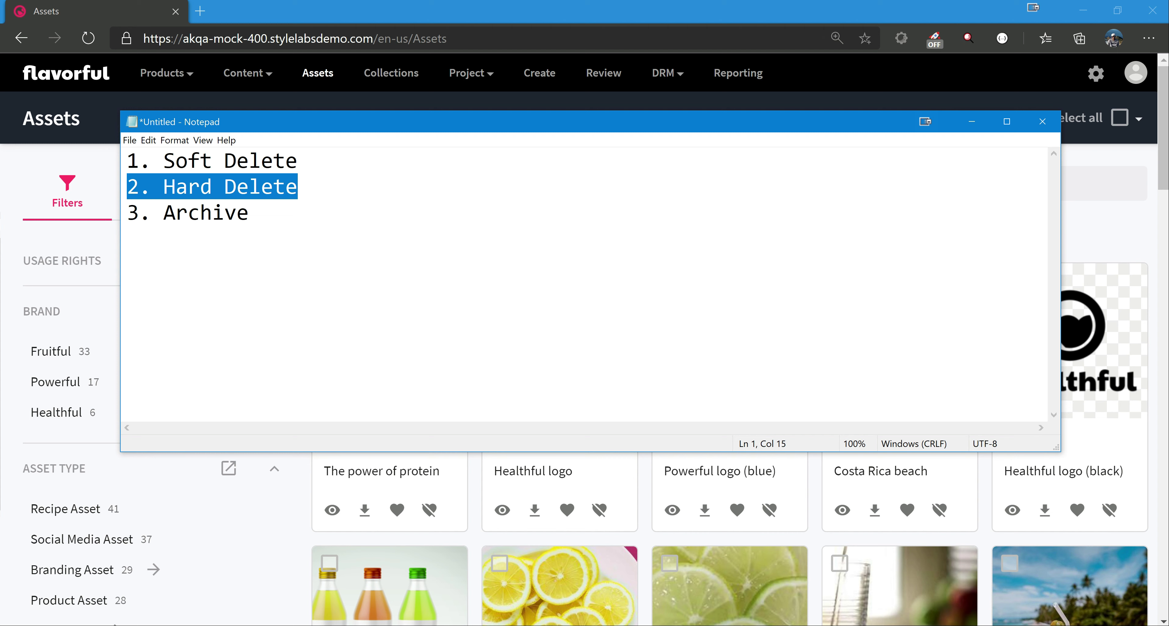
pyautogui.press('Left')
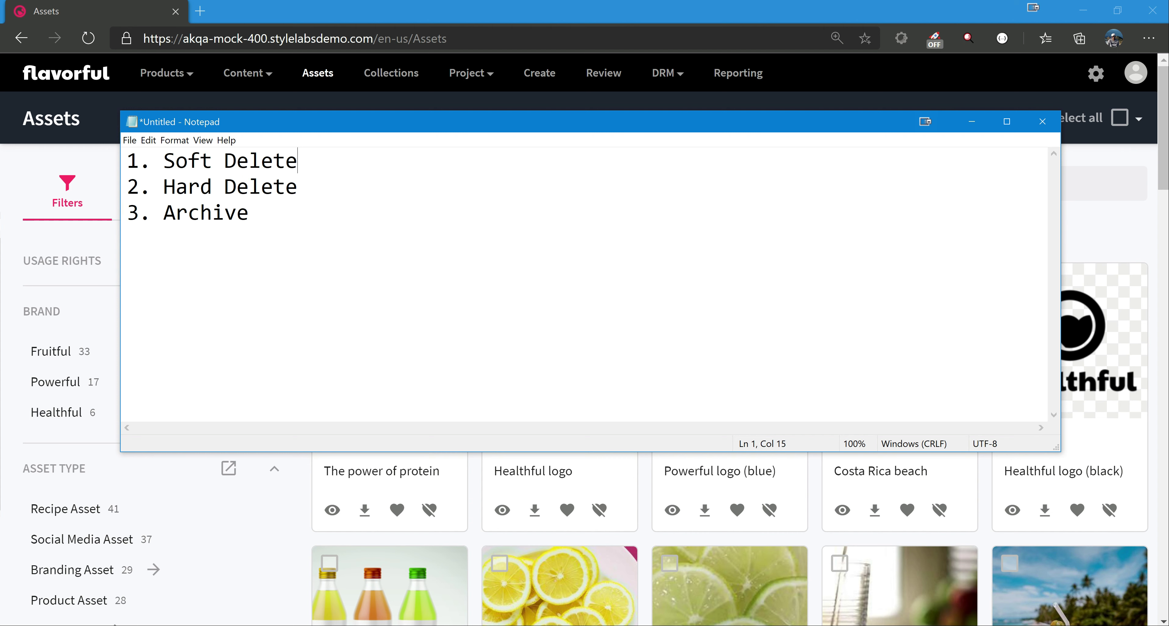
pyautogui.write('(')
pyautogui.write('Trash)')
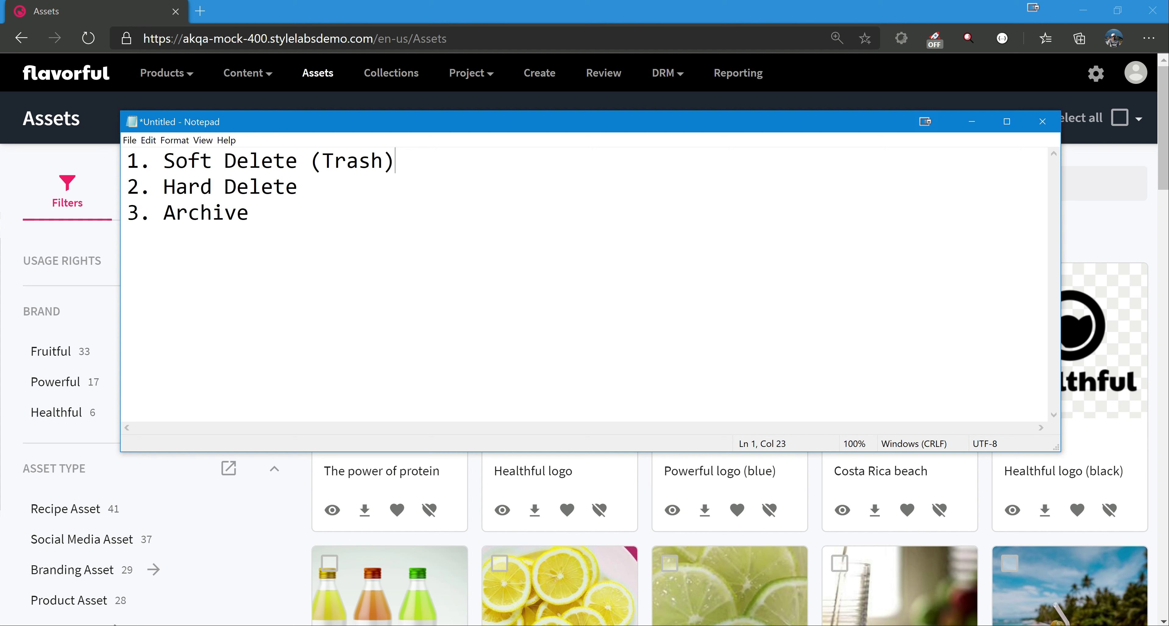
# Highlight the words "Hard Delete" and then "Archive" in the list to point them out.
pyautogui.moveTo(163, 187); pyautogui.dragTo(298, 187)
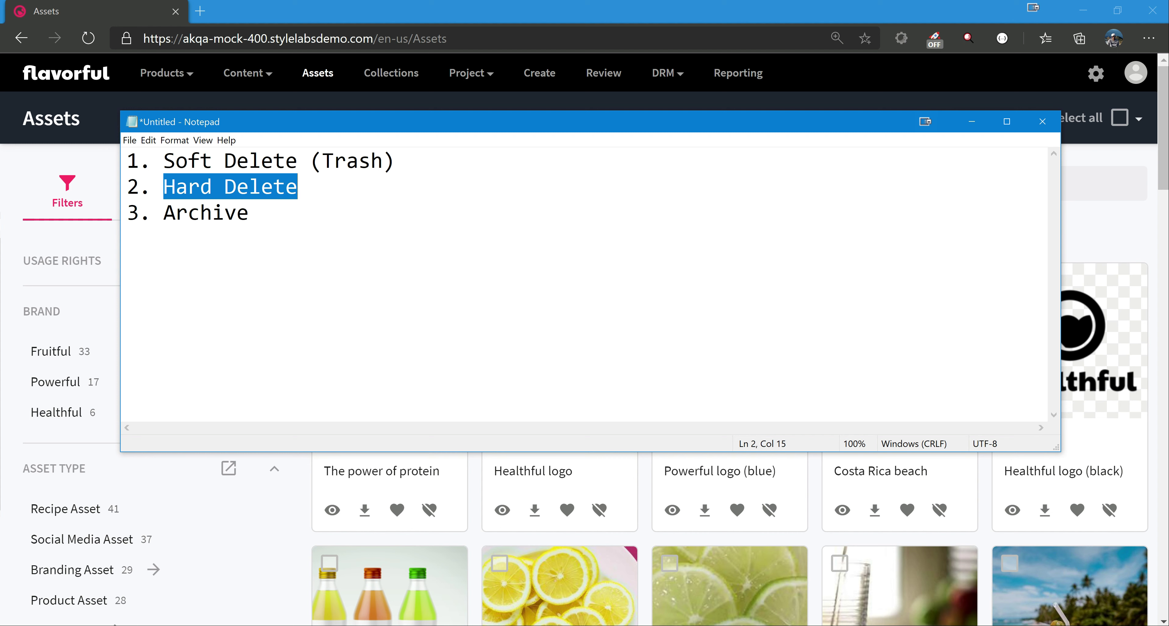
pyautogui.press('Down')
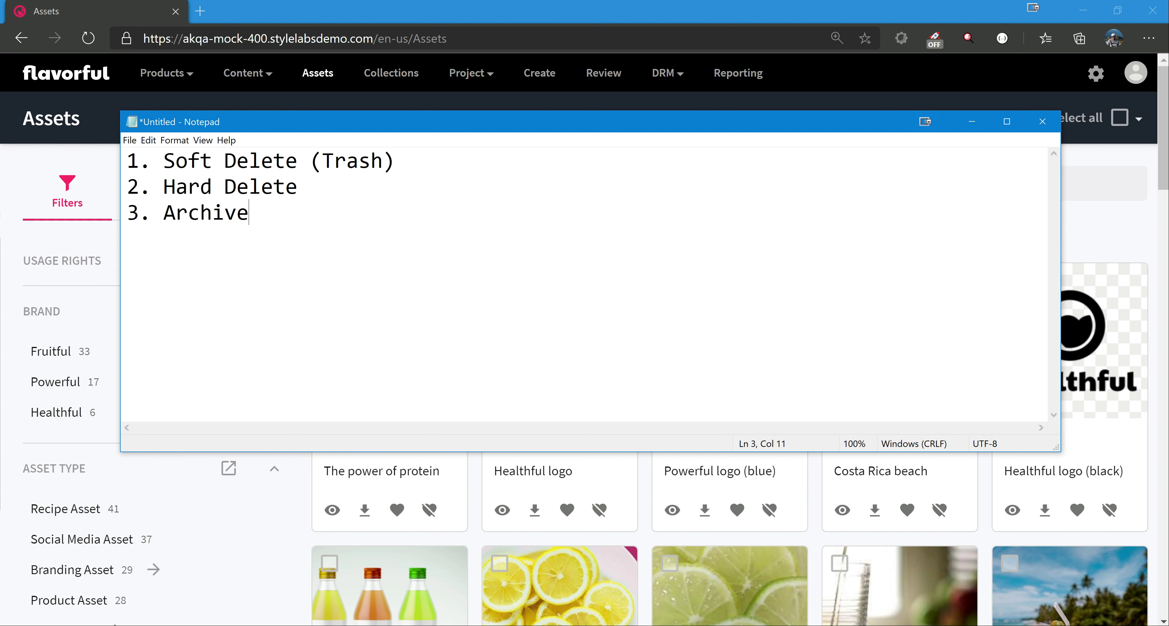
pyautogui.hotkey('ctrl', 'shift', 'Left')
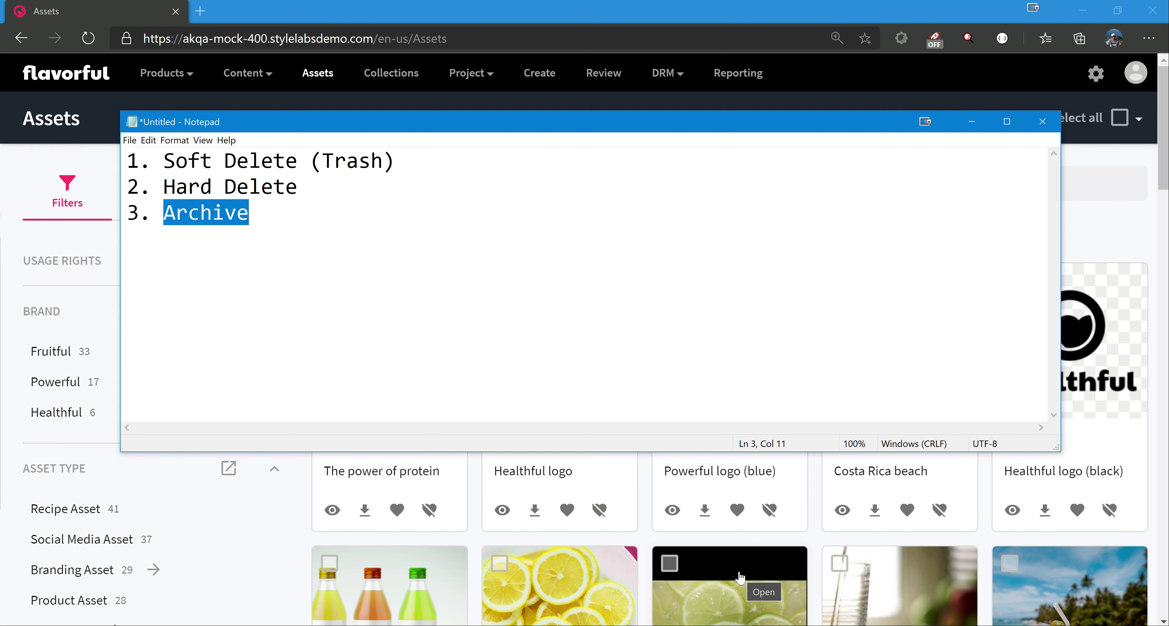
# Leave a blank line below the list and add the lines "Hot tier" and "Cold tiet".
pyautogui.click(722, 350)
pyautogui.press('Return')
pyautogui.press('Return')
pyautogui.write('Hot tier')
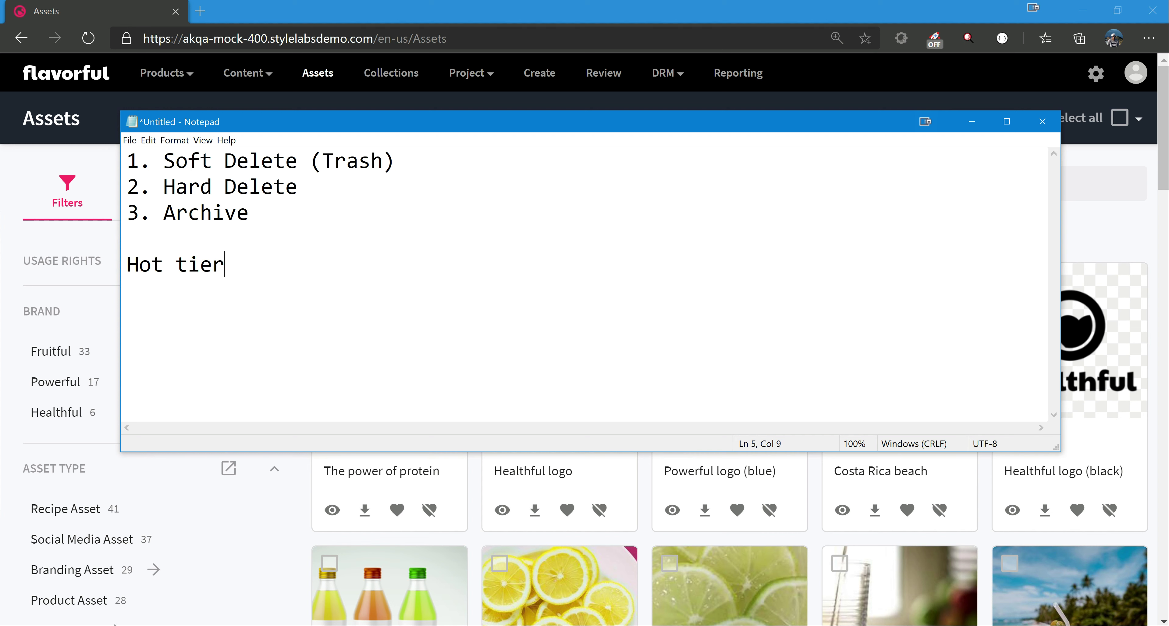
pyautogui.press('Return')
pyautogui.write('Cold tiet')
# Insert the heading "Blobs" with a dashed line beneath it above the "Hot tier" line.
pyautogui.press('Up')
pyautogui.press('Up')
pyautogui.press('Return')
pyautogui.write('Blobs')
pyautogui.press('Return')
pyautogui.write('-------------')
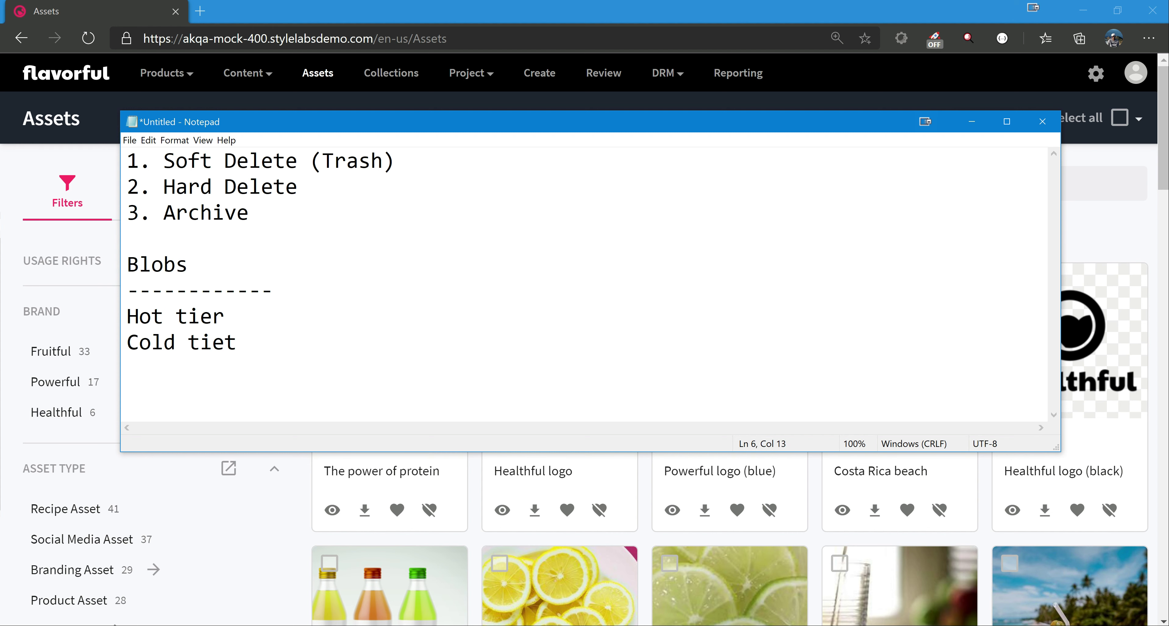
# Highlight the "Hot tier" line and correct the line below it to read "Cold tier".
pyautogui.press('Down')
pyautogui.hotkey('shift', 'Left')
pyautogui.hotkey('shift', 'Left')
pyautogui.hotkey('shift', 'Left')
pyautogui.hotkey('shift', 'Left')
pyautogui.hotkey('shift', 'Left')
pyautogui.hotkey('shift', 'Left')
pyautogui.hotkey('shift', 'Left')
pyautogui.hotkey('shift', 'Left')
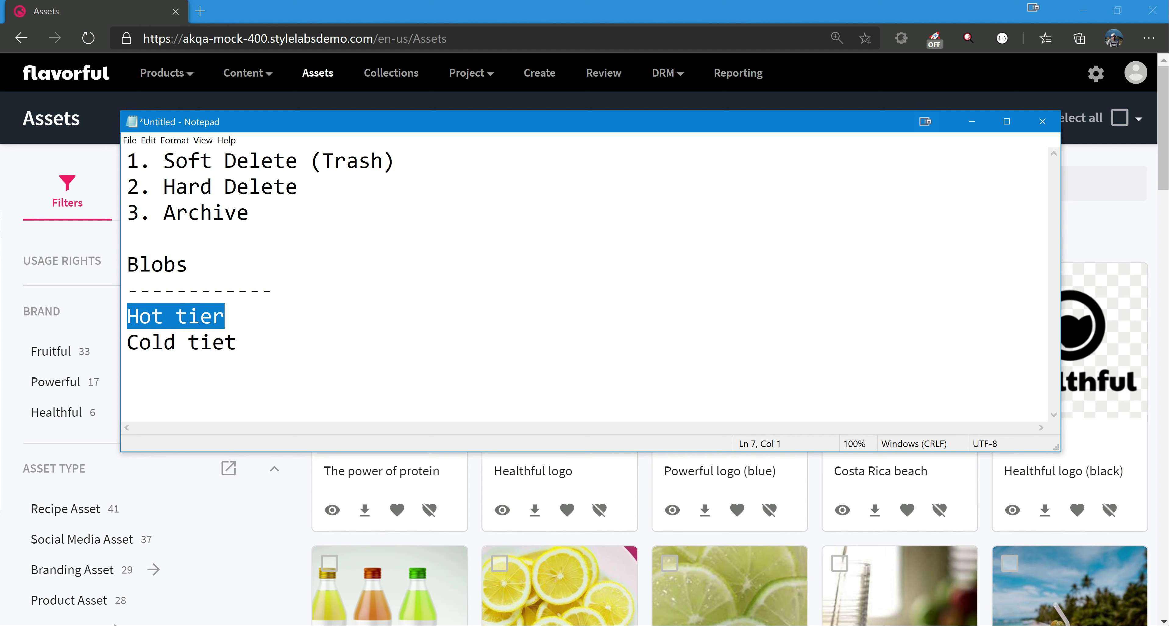
pyautogui.click(236, 341)
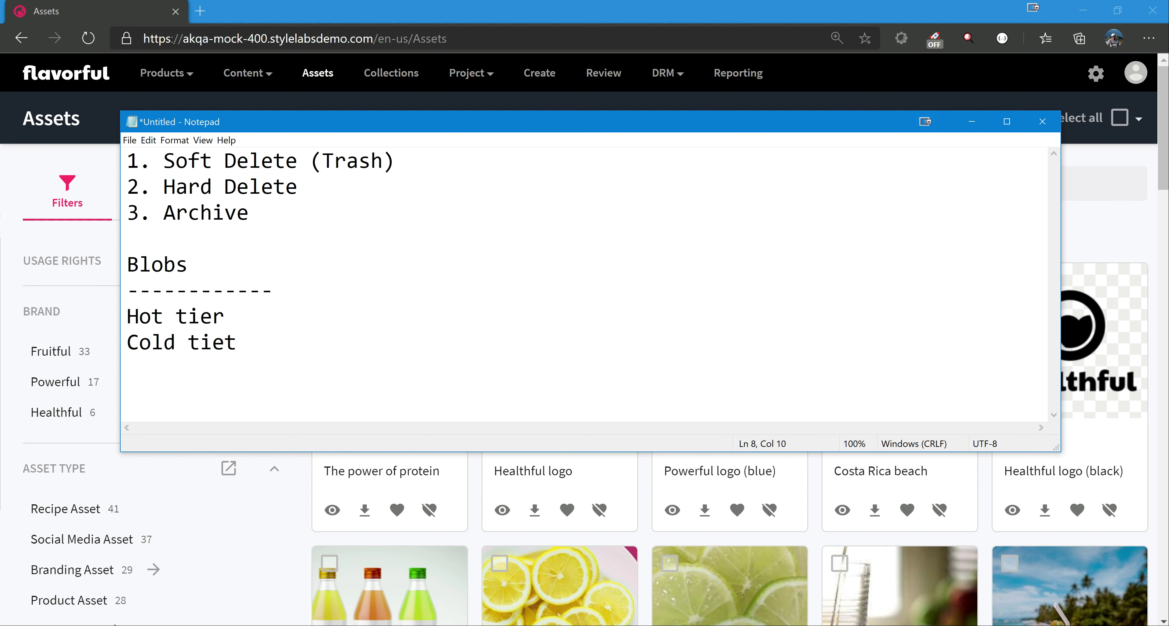
pyautogui.press('BackSpace')
pyautogui.write('r')
# Highlight the Blobs section of the notes, then minimize the notes window to return to the Assets page.
pyautogui.hotkey('shift', 'Up')
pyautogui.hotkey('shift', 'Up')
pyautogui.hotkey('shift', 'Up')
pyautogui.hotkey('shift', 'Home')
pyautogui.click(225, 316)
pyautogui.click(972, 122)
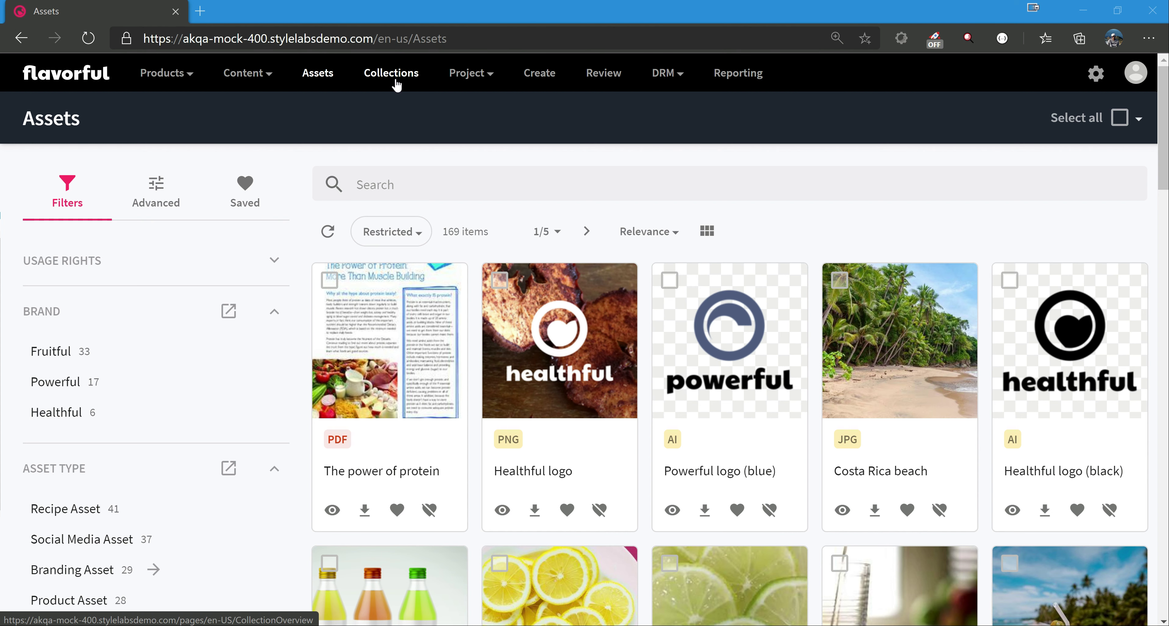
# Filter the assets with the advanced condition Has duplicate is Yes.
pyautogui.click(163, 191)
pyautogui.click(161, 261)
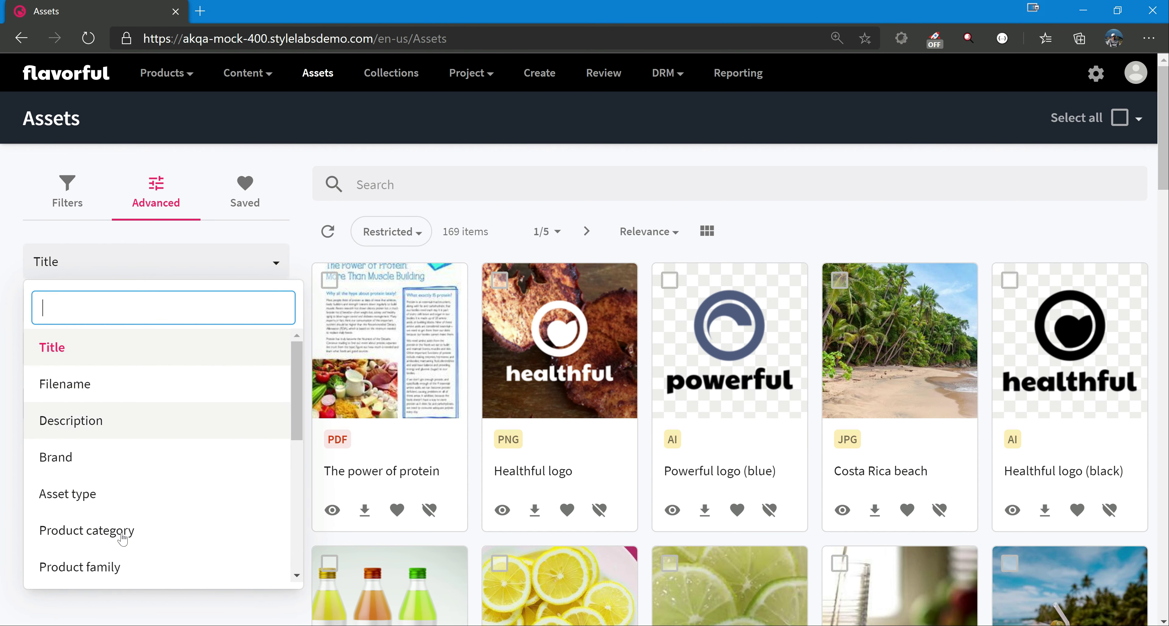
pyautogui.scroll(-3, 147, 462)
pyautogui.scroll(-3, 153, 469)
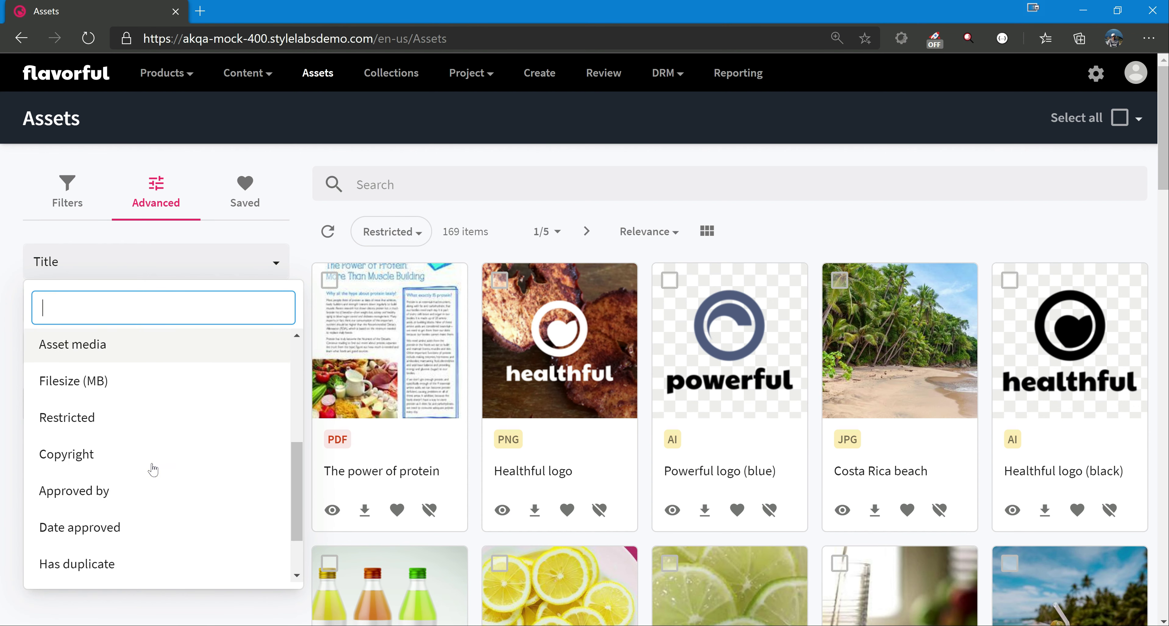
pyautogui.click(108, 519)
pyautogui.click(93, 364)
pyautogui.click(64, 426)
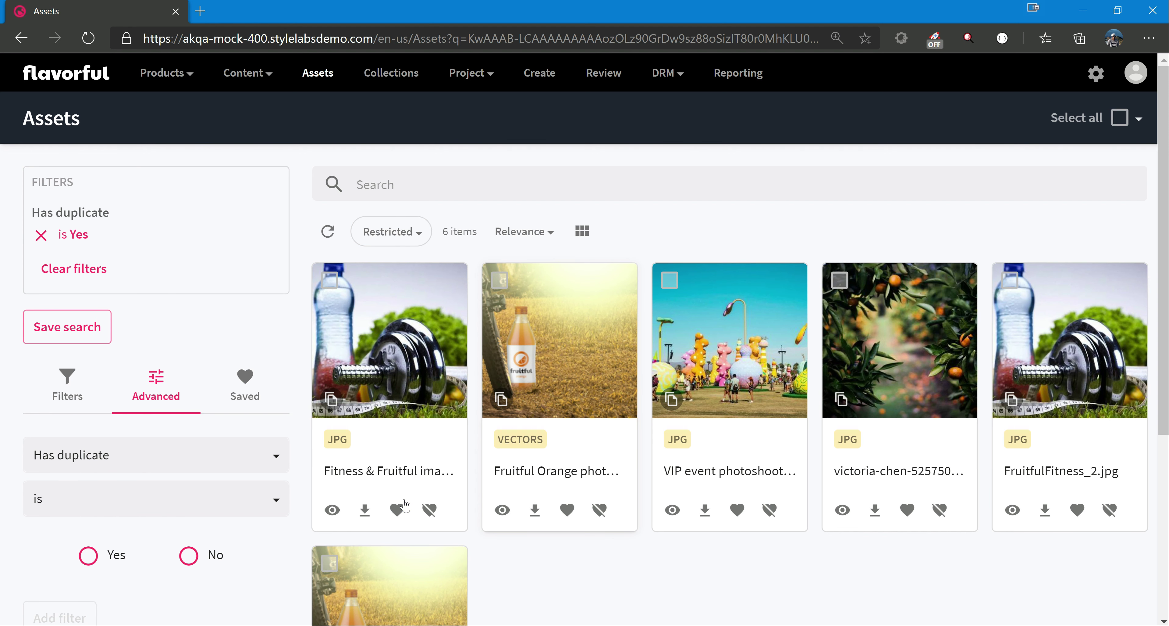
# Open the asset "Fitness & Fruitful image 2" and archive it.
pyautogui.click(380, 478)
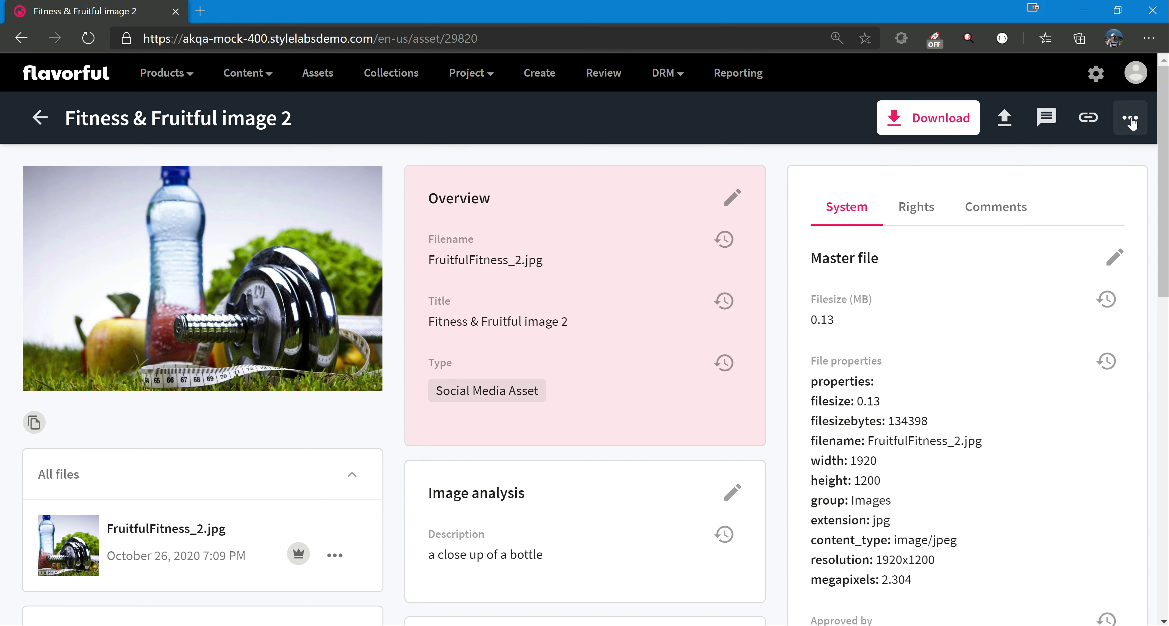
pyautogui.click(1132, 120)
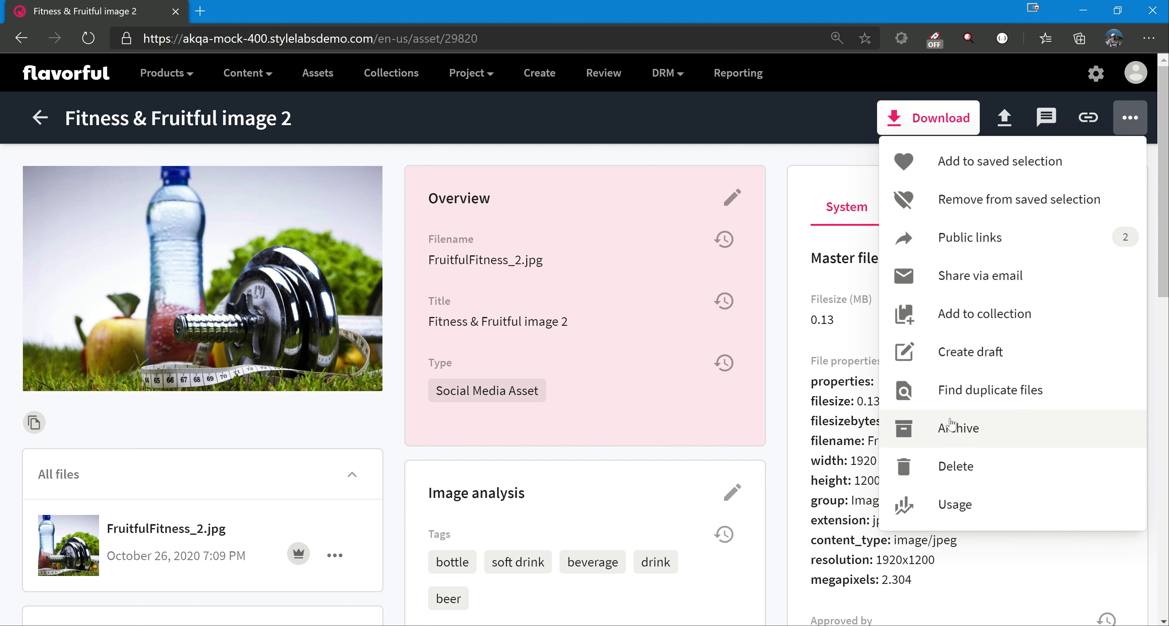
pyautogui.click(951, 430)
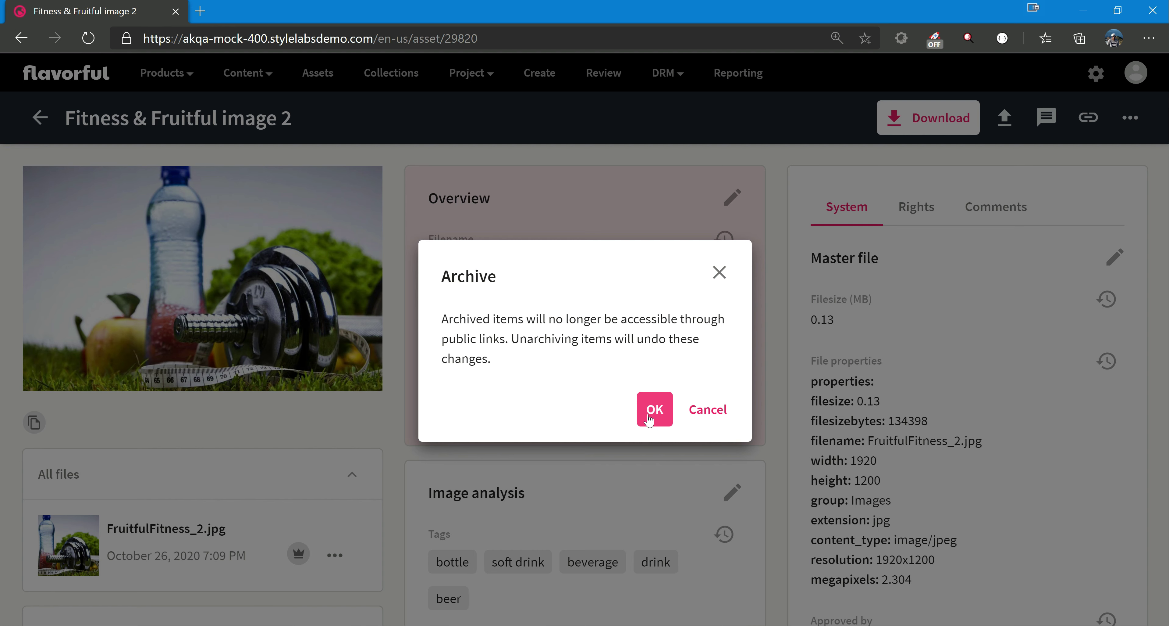
pyautogui.click(649, 418)
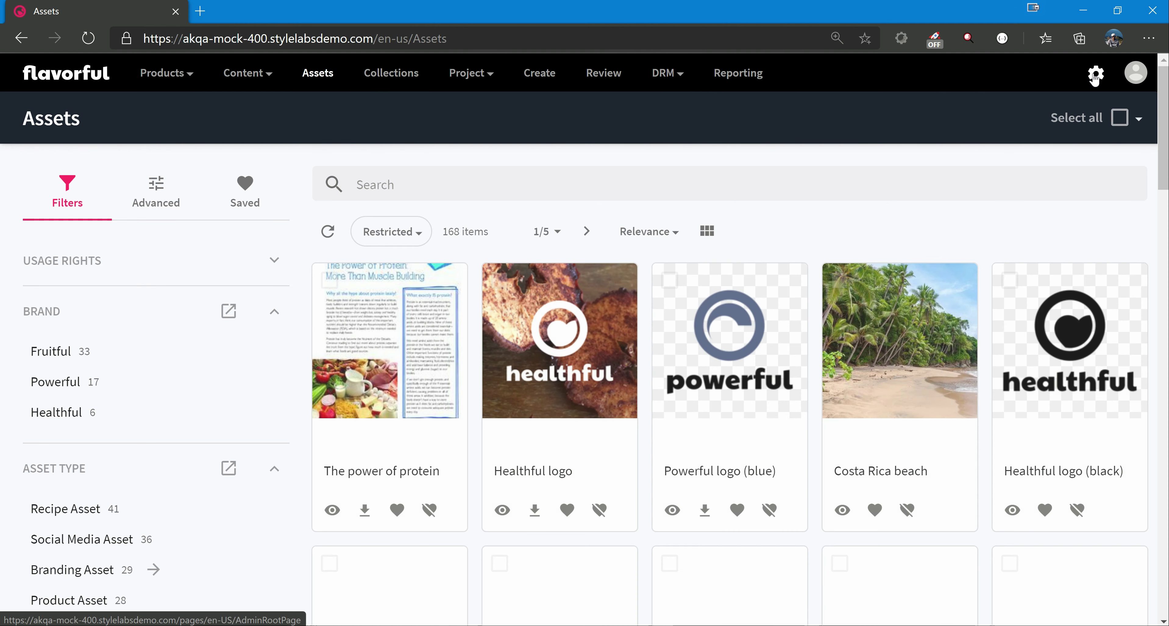
# Open the Archived assets management page and read the notice about which renditions are deleted and which are kept.
pyautogui.click(1096, 74)
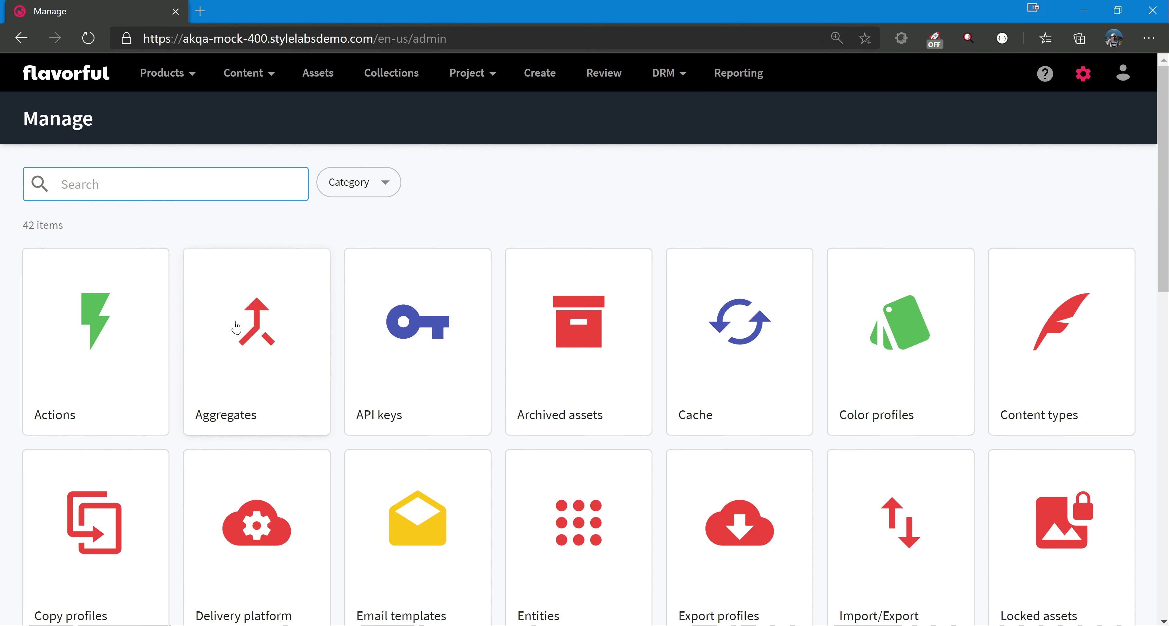
pyautogui.click(561, 380)
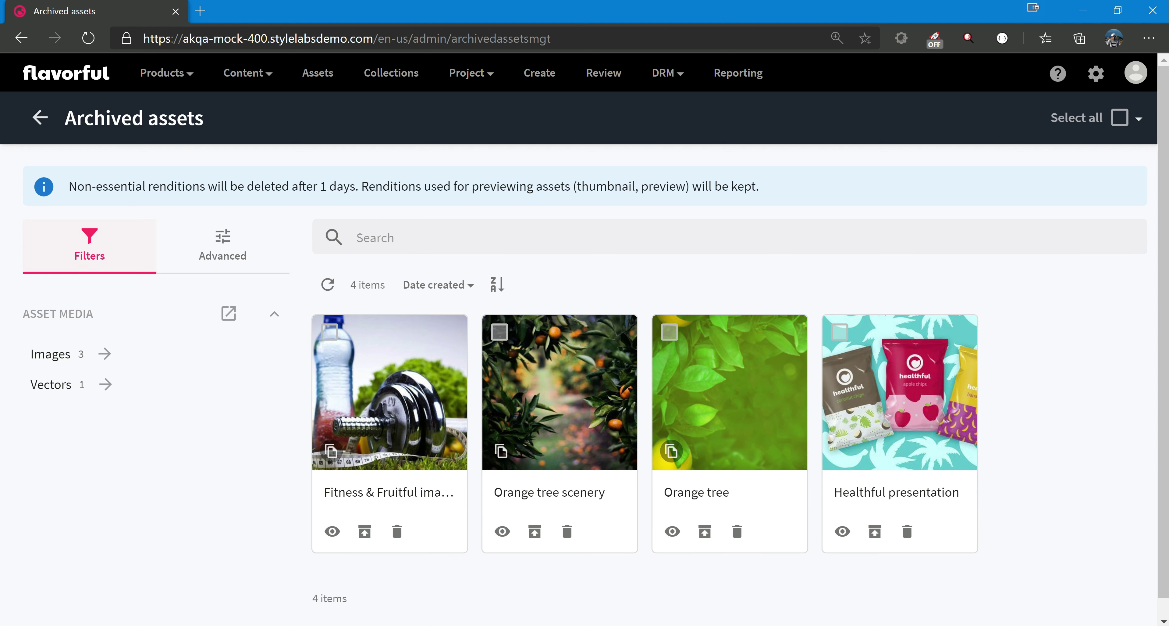
pyautogui.moveTo(77, 186); pyautogui.dragTo(763, 193)
pyautogui.click(530, 179)
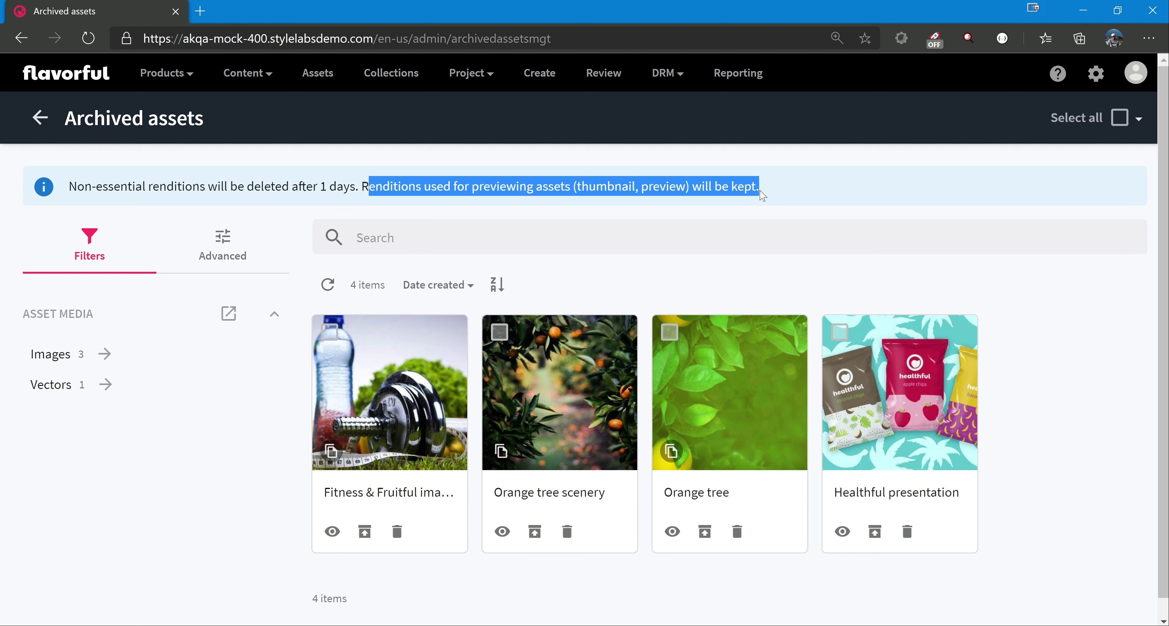
pyautogui.click(391, 360)
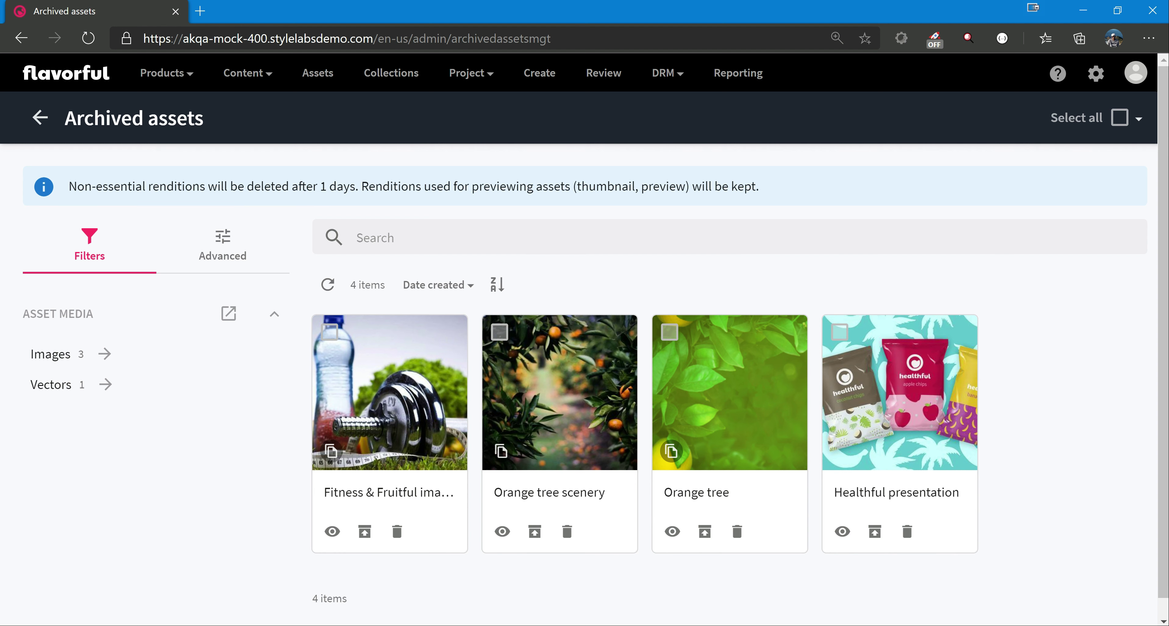
pyautogui.doubleClick(324, 187)
# Unarchive the Fitness & Fruitful image and return to the Assets page.
pyautogui.click(369, 534)
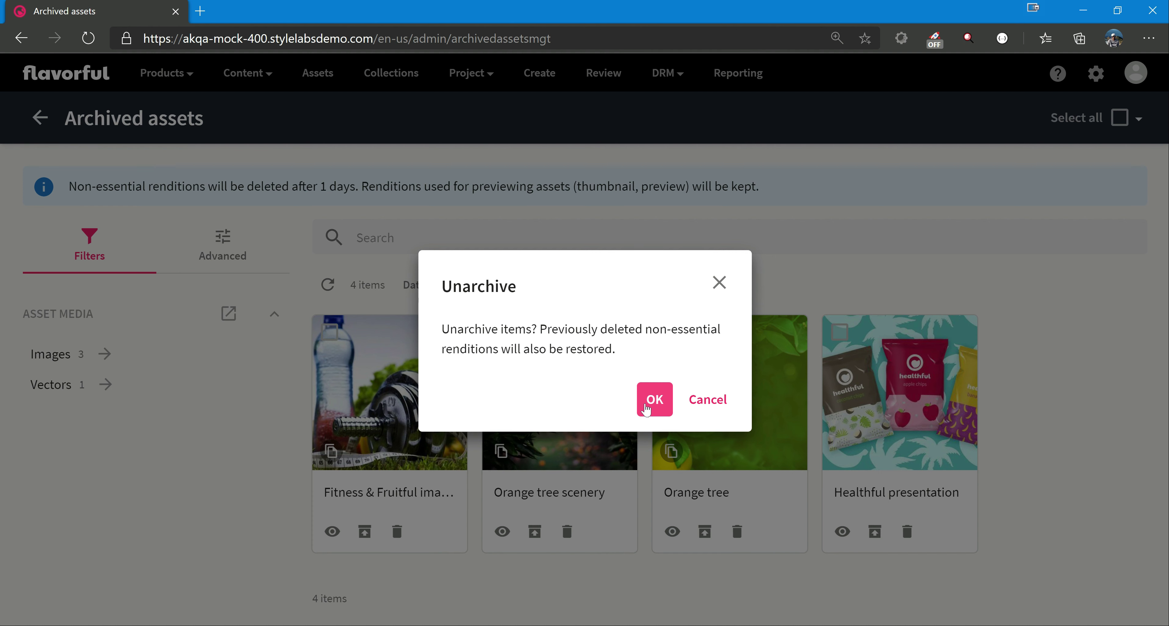
pyautogui.click(655, 399)
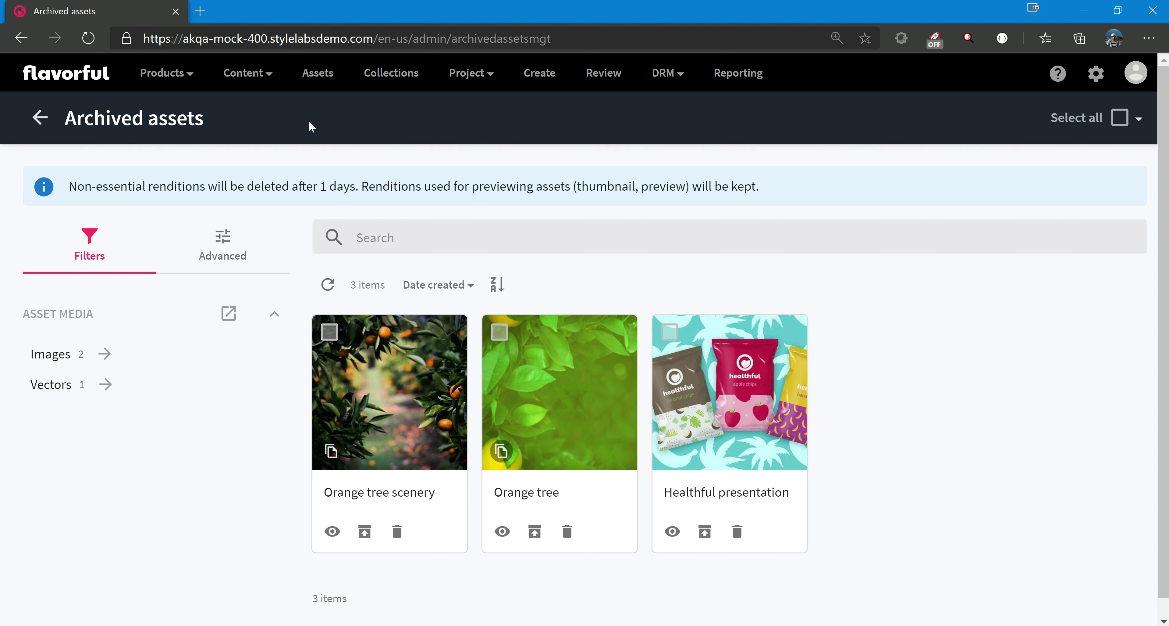
pyautogui.click(318, 74)
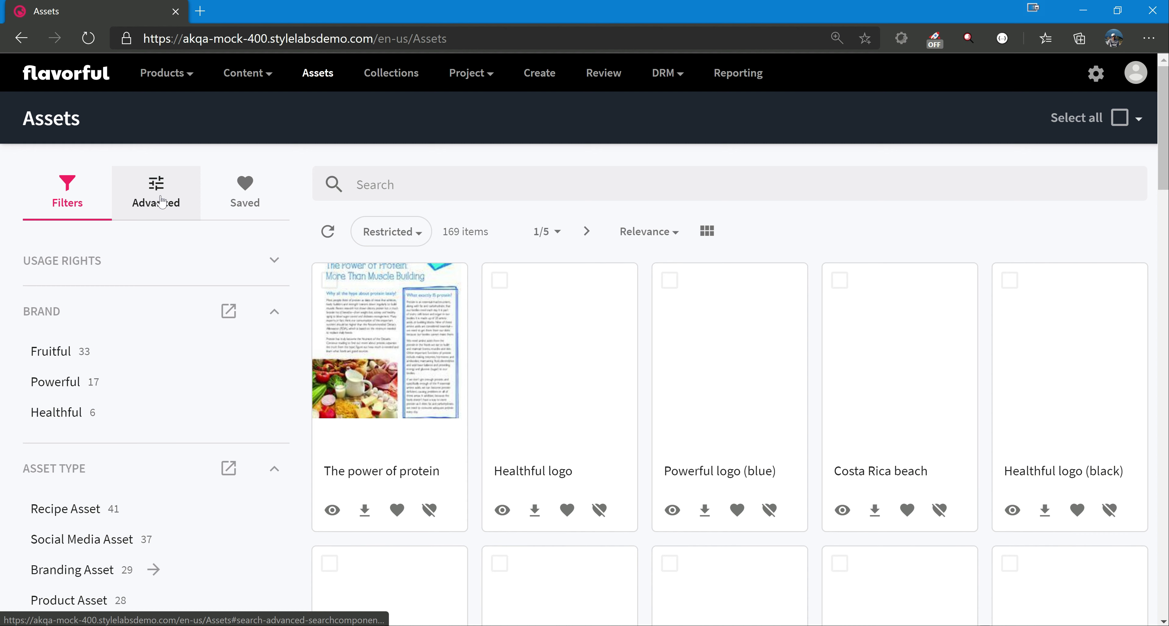
# Apply the advanced filter Has duplicate is Yes again and look through the filtered assets for the restored image.
pyautogui.click(162, 200)
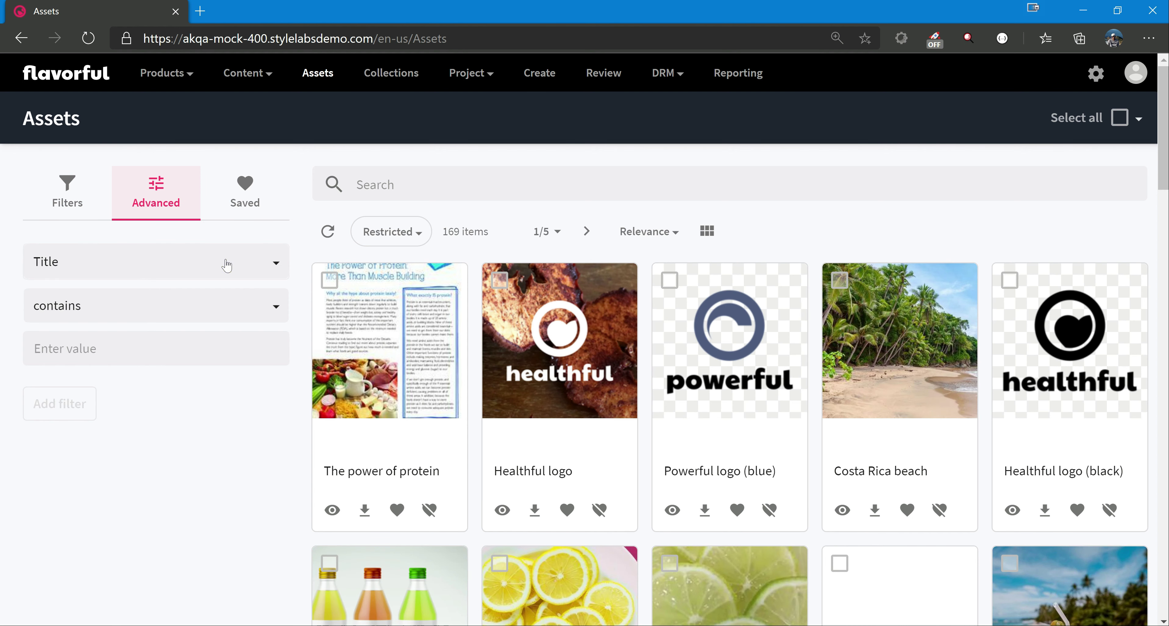
pyautogui.click(191, 268)
pyautogui.scroll(-10, 161, 378)
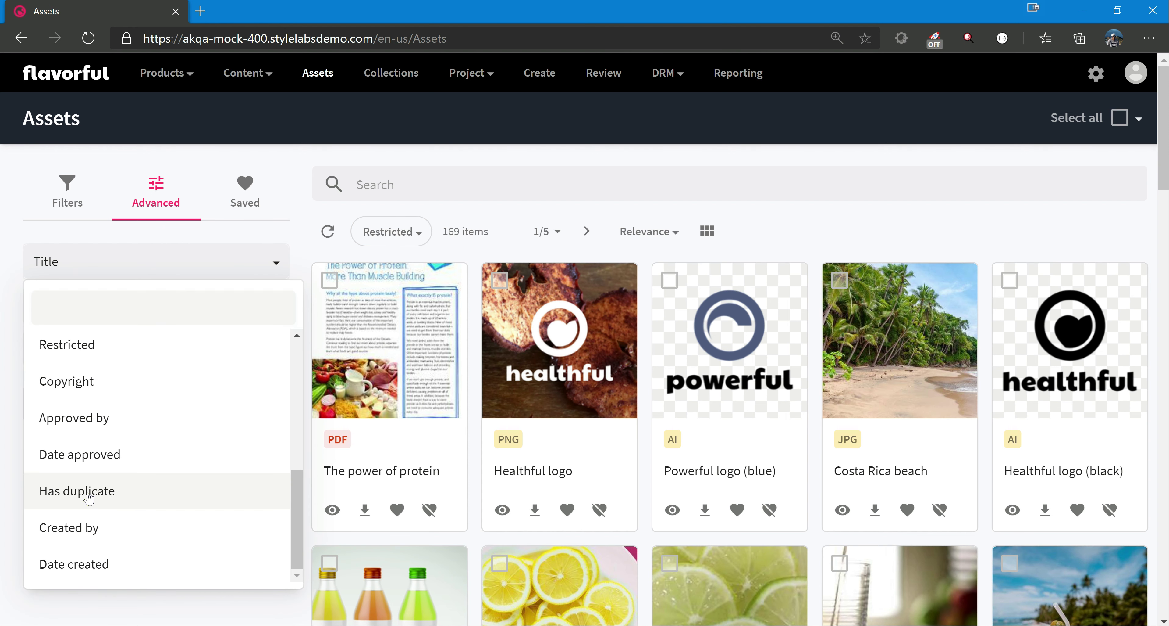
pyautogui.click(89, 491)
pyautogui.click(89, 362)
pyautogui.click(59, 424)
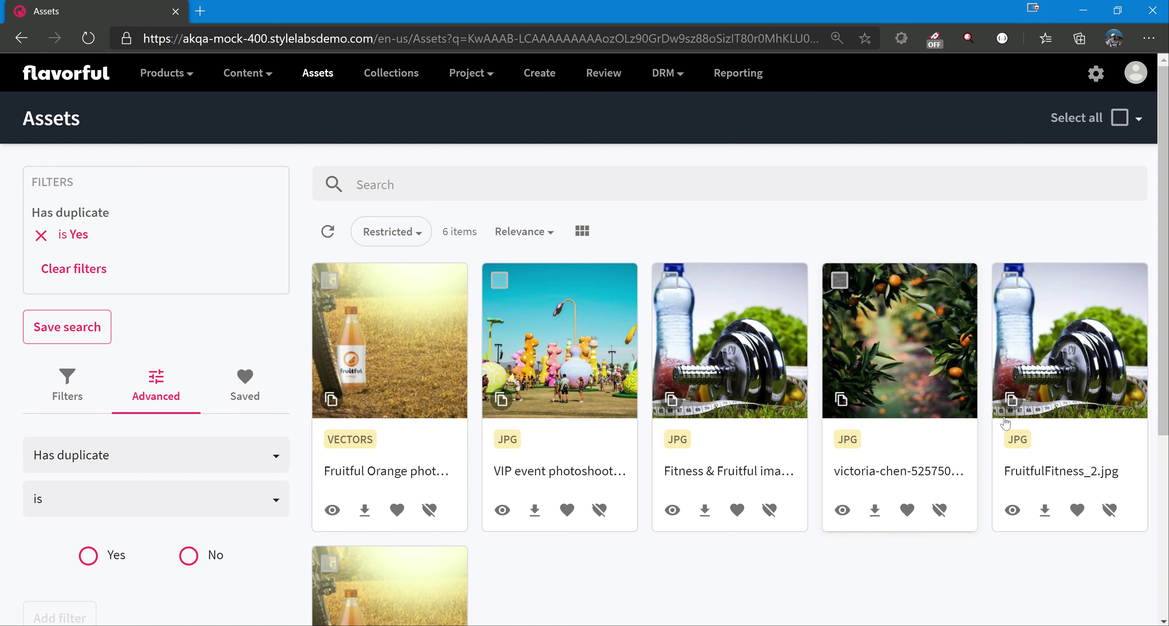
pyautogui.scroll(-2, 1006, 424)
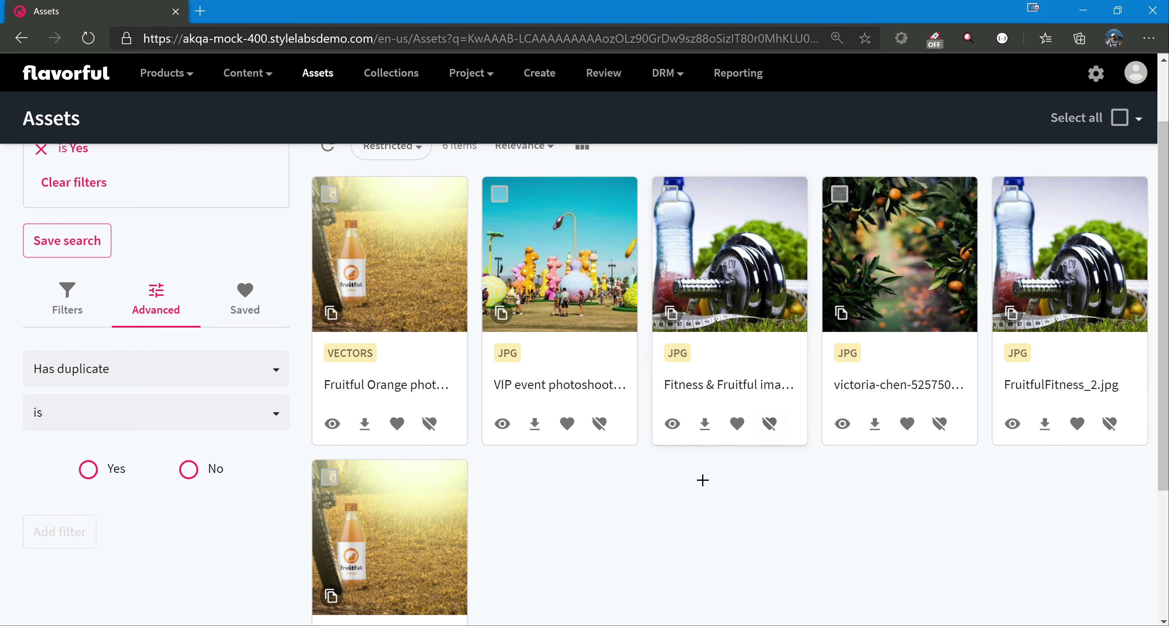
pyautogui.scroll(2, 701, 478)
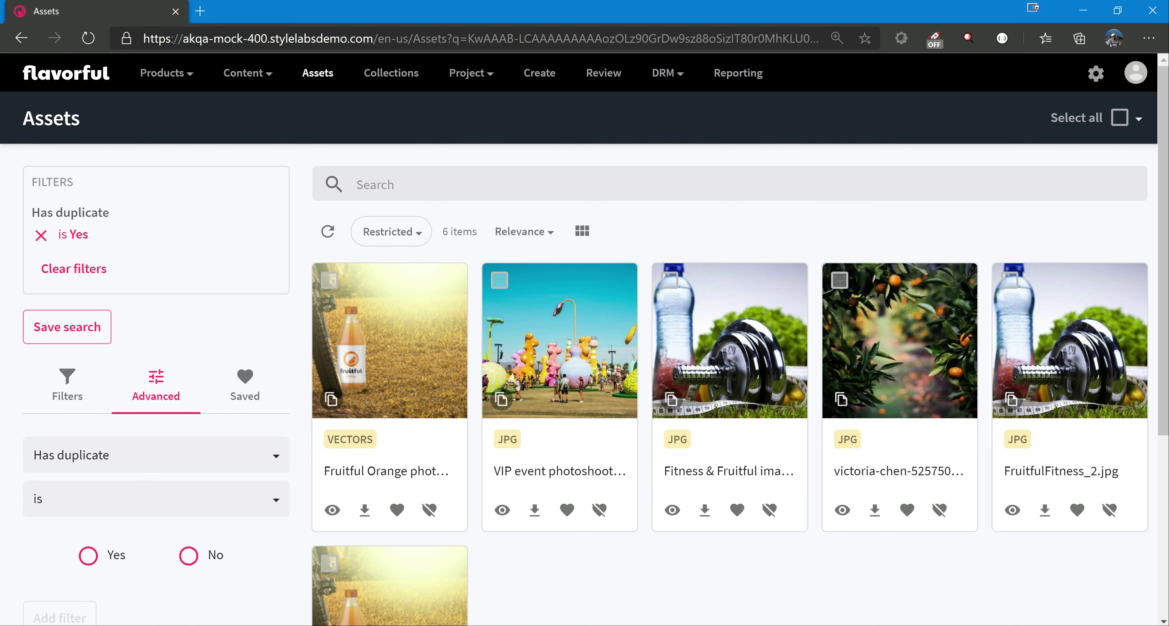
# Find the archive setting in the Manage area's Settings and open ArchivedAssetsCleaner.
pyautogui.click(1097, 74)
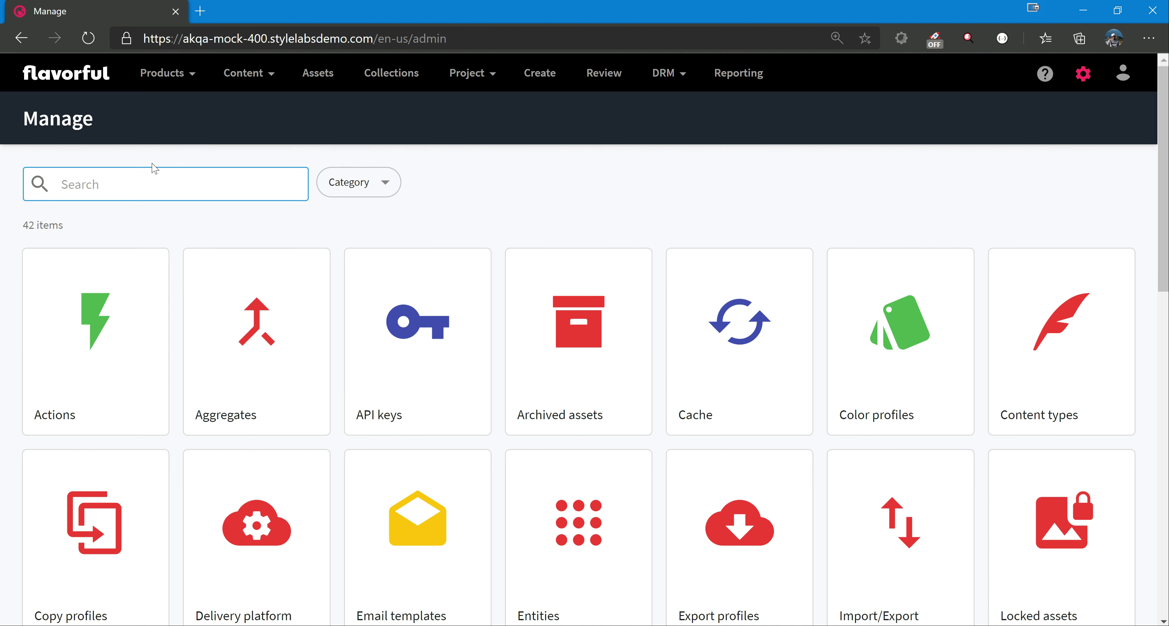
pyautogui.write('settings')
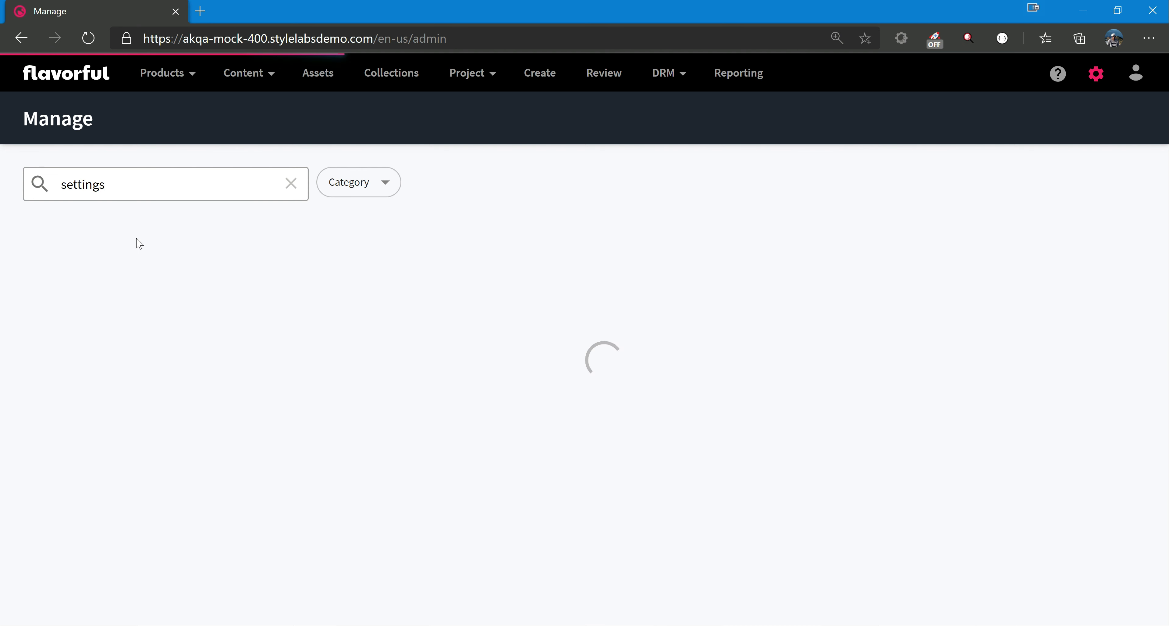
pyautogui.click(86, 357)
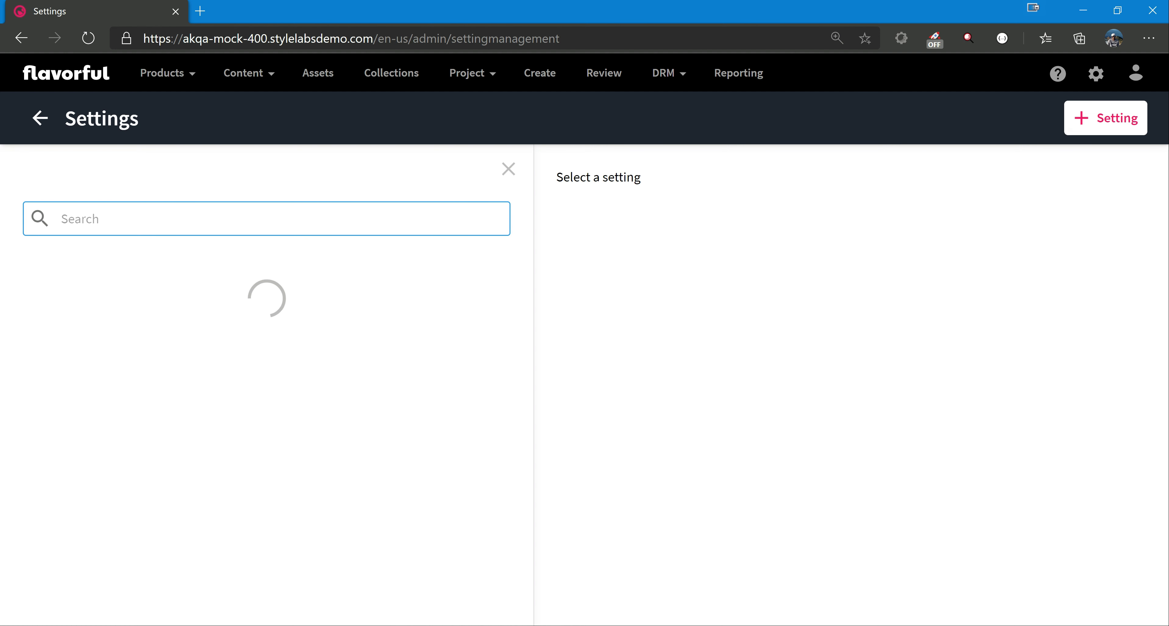
pyautogui.write('archive')
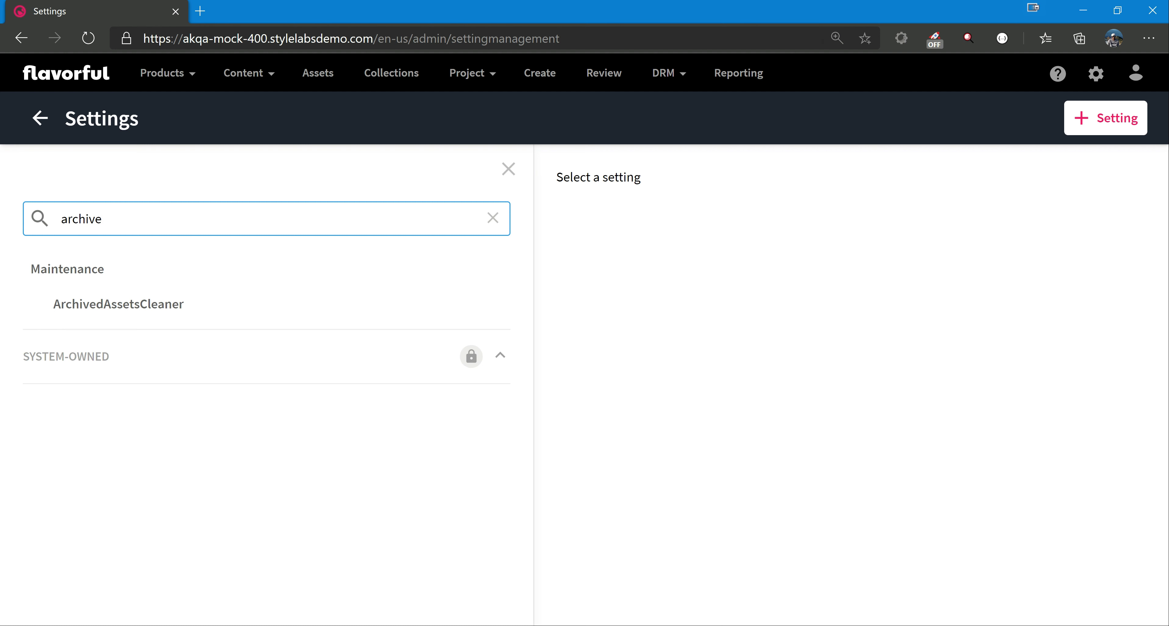
pyautogui.click(109, 312)
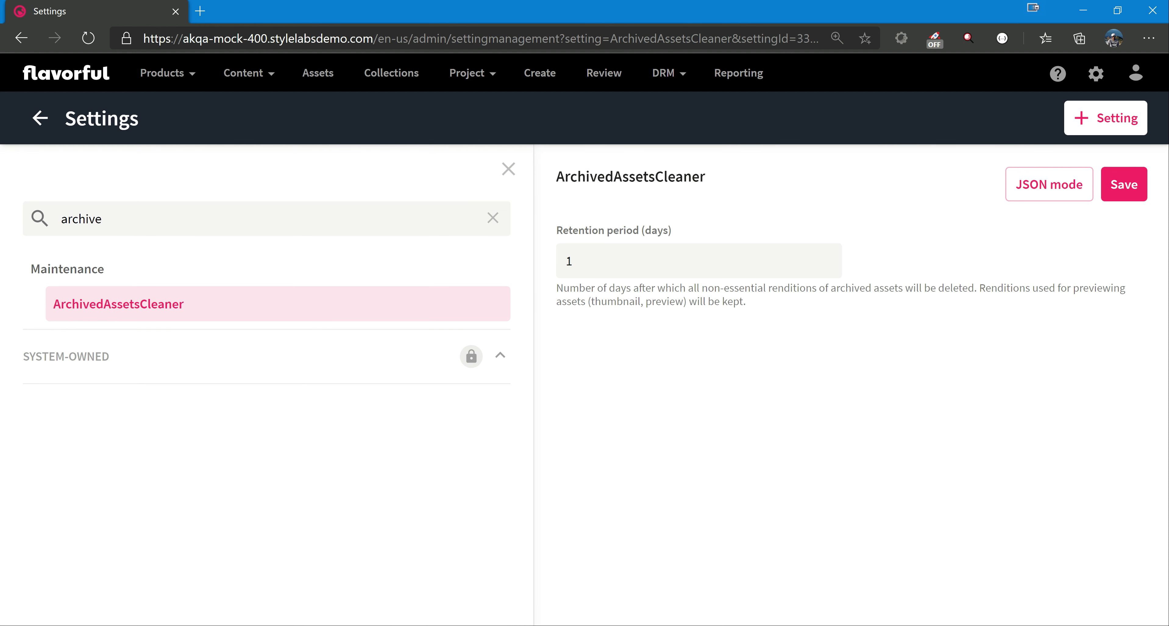
# Set the ArchivedAssetsCleaner retention period to 30 days and save the setting.
pyautogui.click(652, 261)
pyautogui.press('BackSpace')
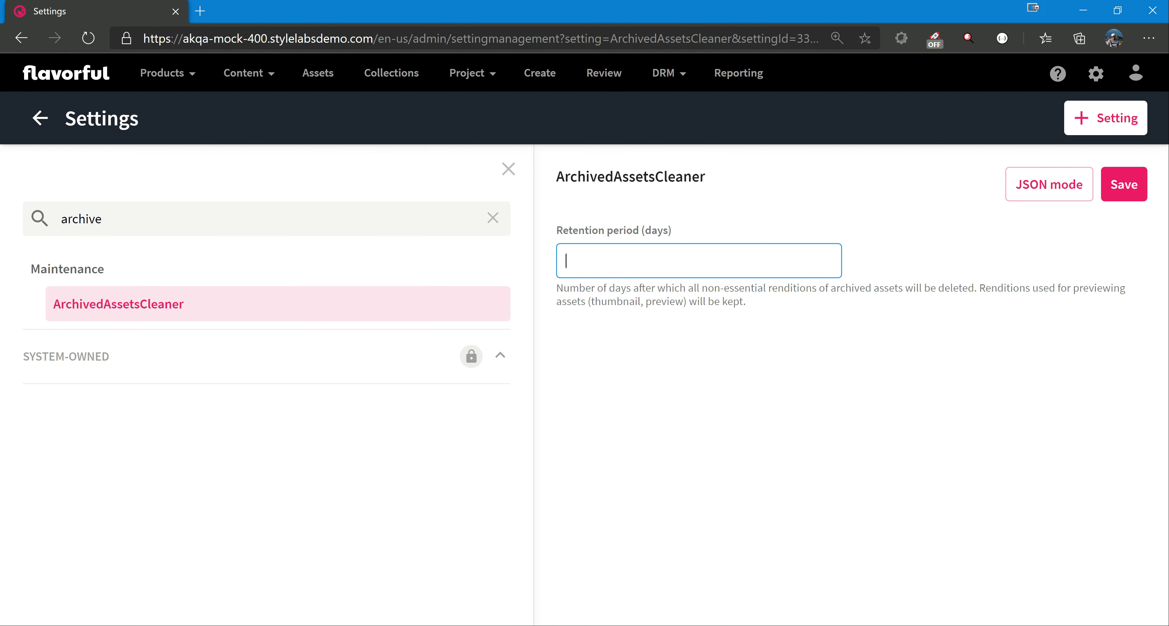
pyautogui.write('30')
pyautogui.moveTo(859, 287); pyautogui.dragTo(947, 315)
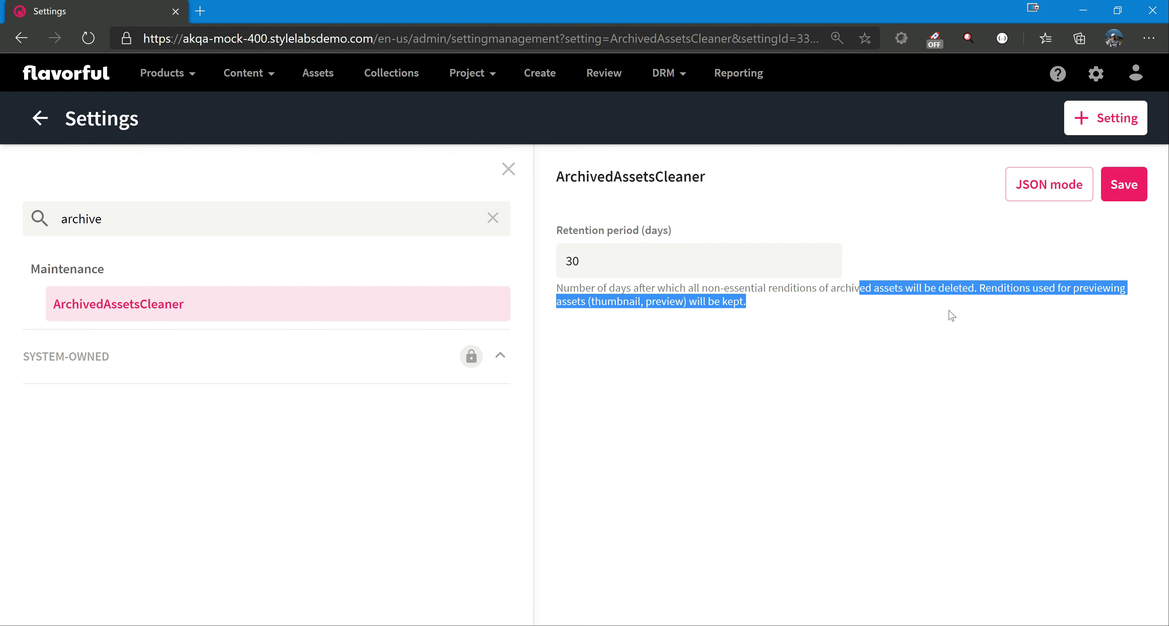
pyautogui.click(812, 303)
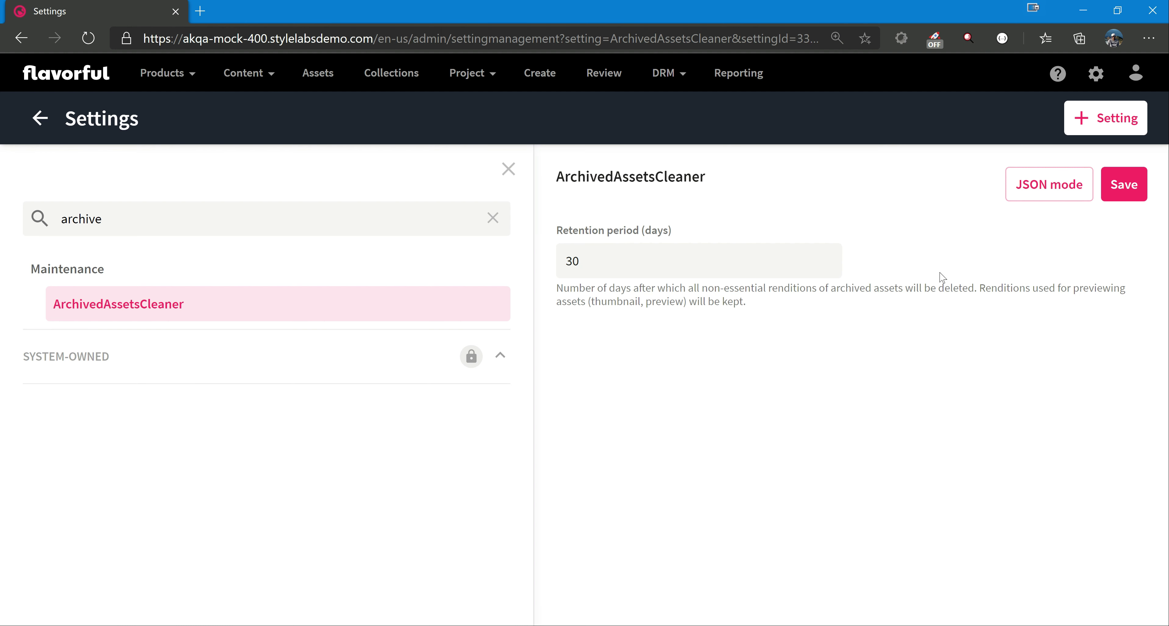
pyautogui.click(1124, 193)
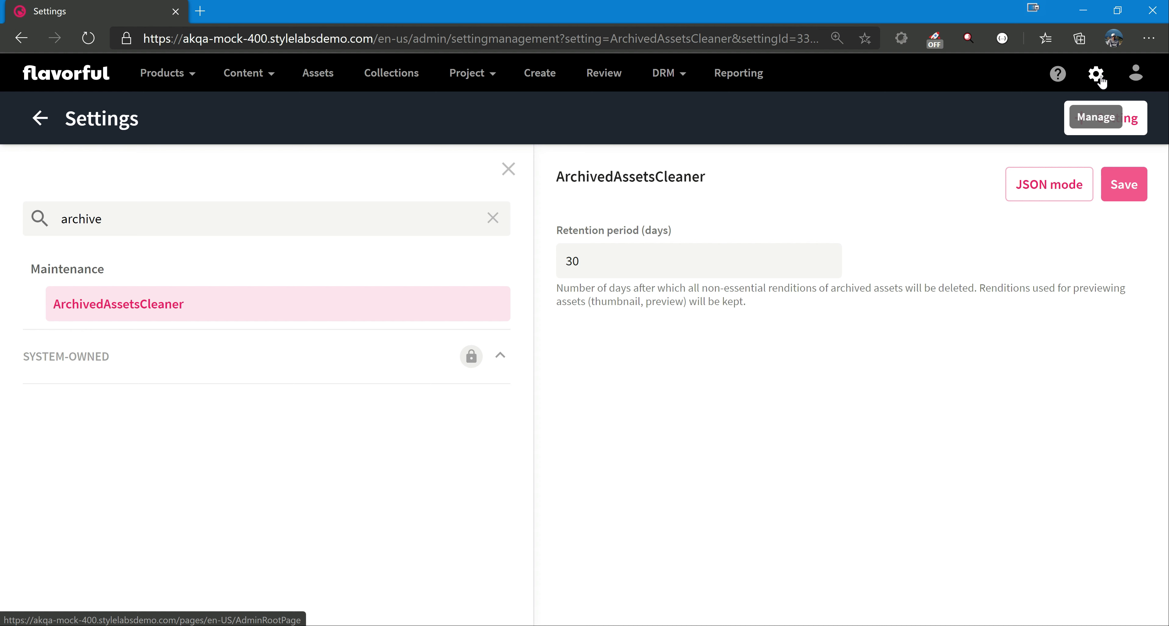
# Open the Stats management page, examine the Azure hot and cold tier blob storage usage, and return to Assets.
pyautogui.click(42, 121)
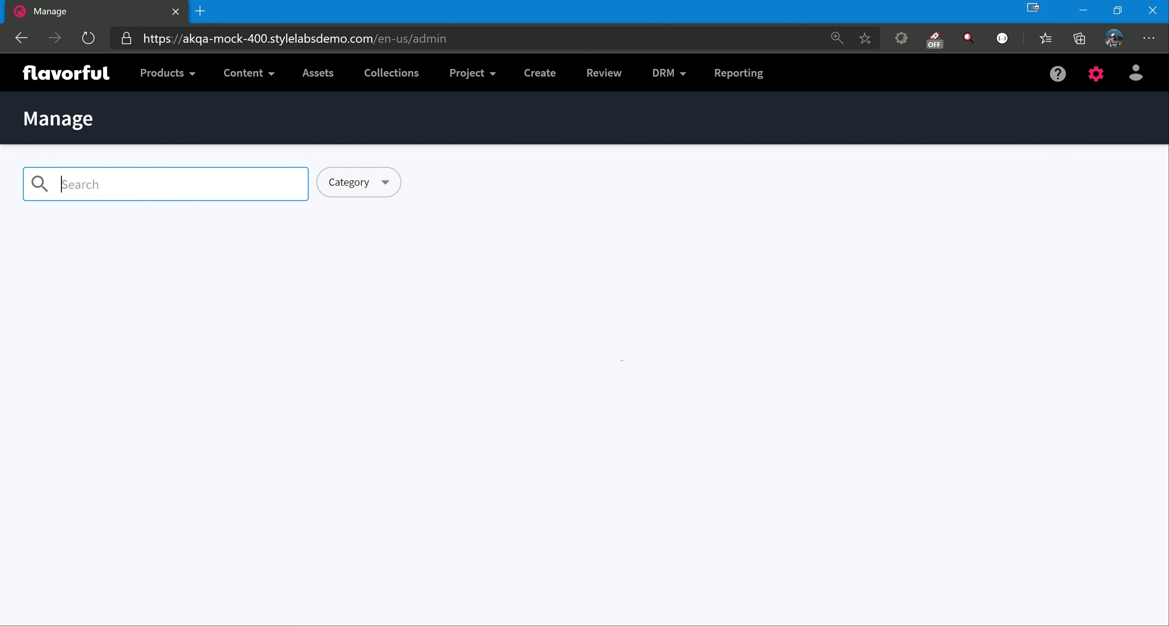
pyautogui.write('s')
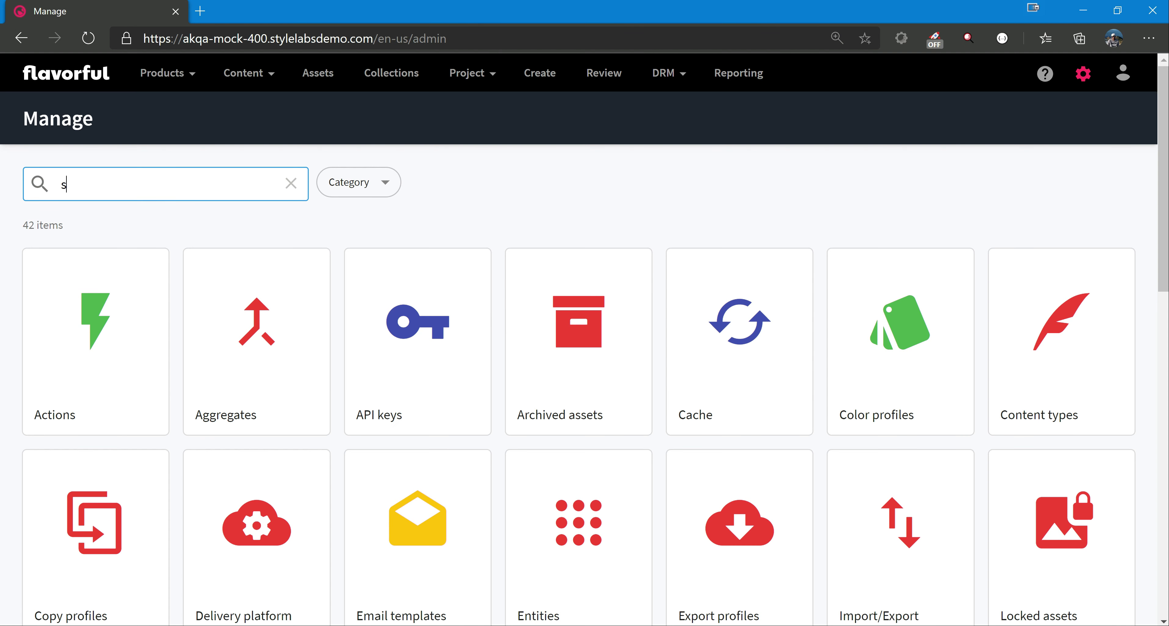
pyautogui.write('tats')
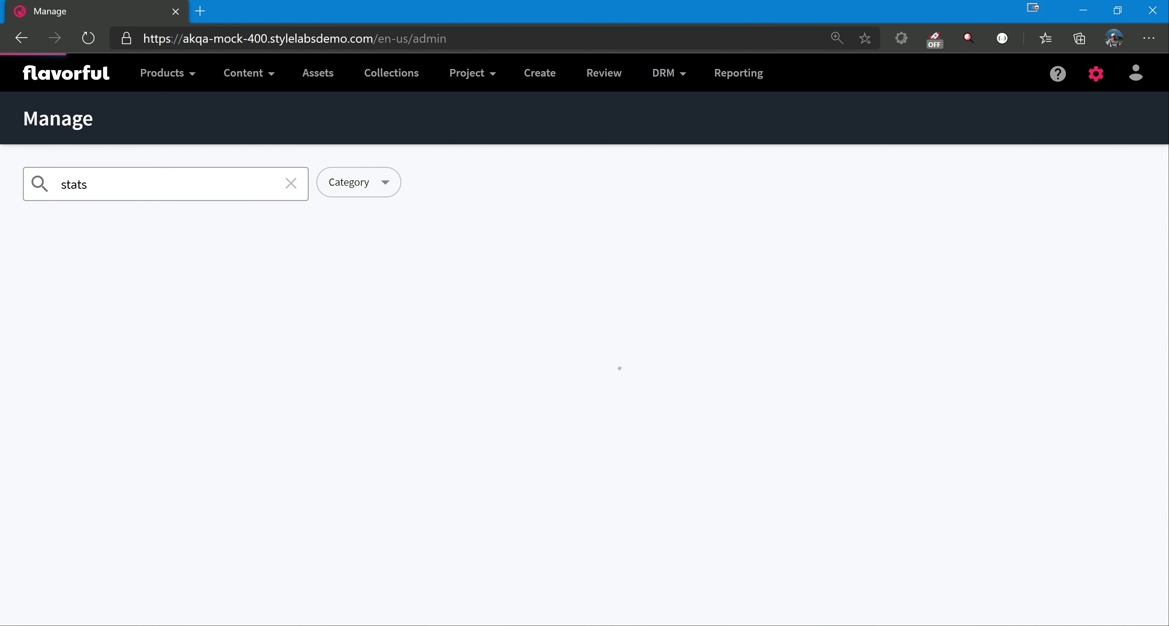
pyautogui.click(98, 320)
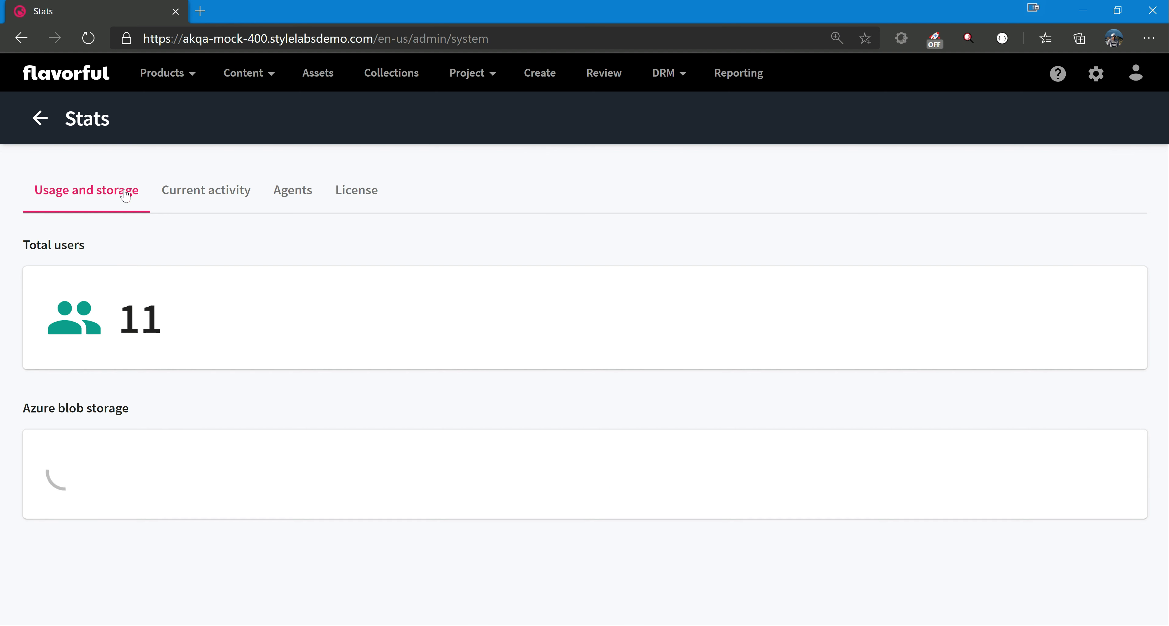
pyautogui.scroll(-3, 180, 326)
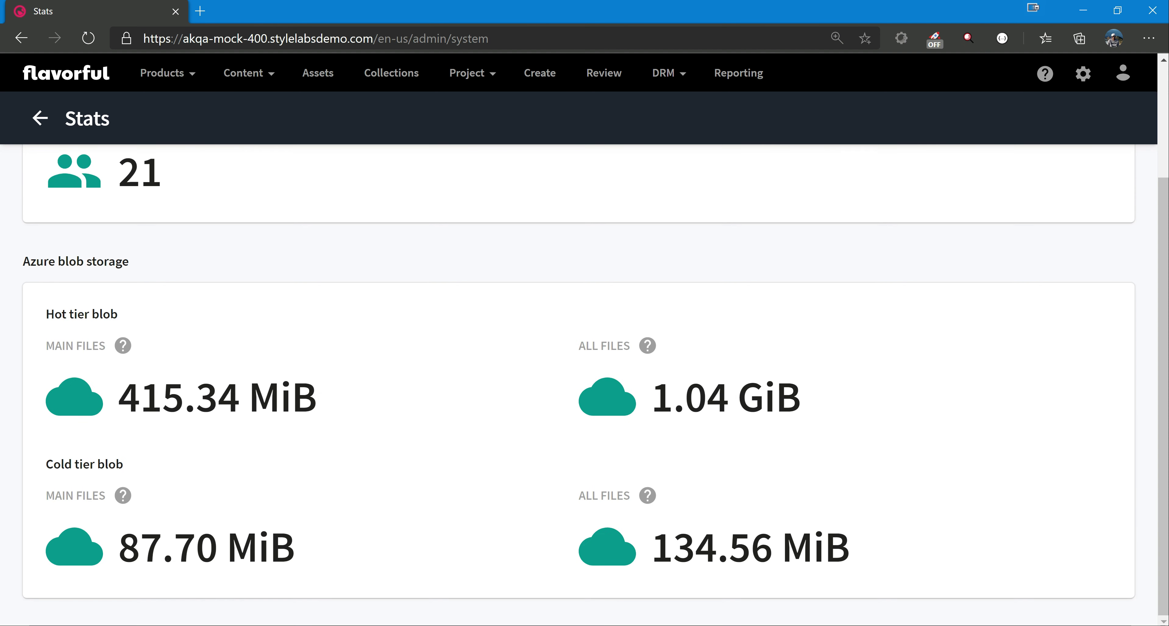
pyautogui.tripleClick(132, 322)
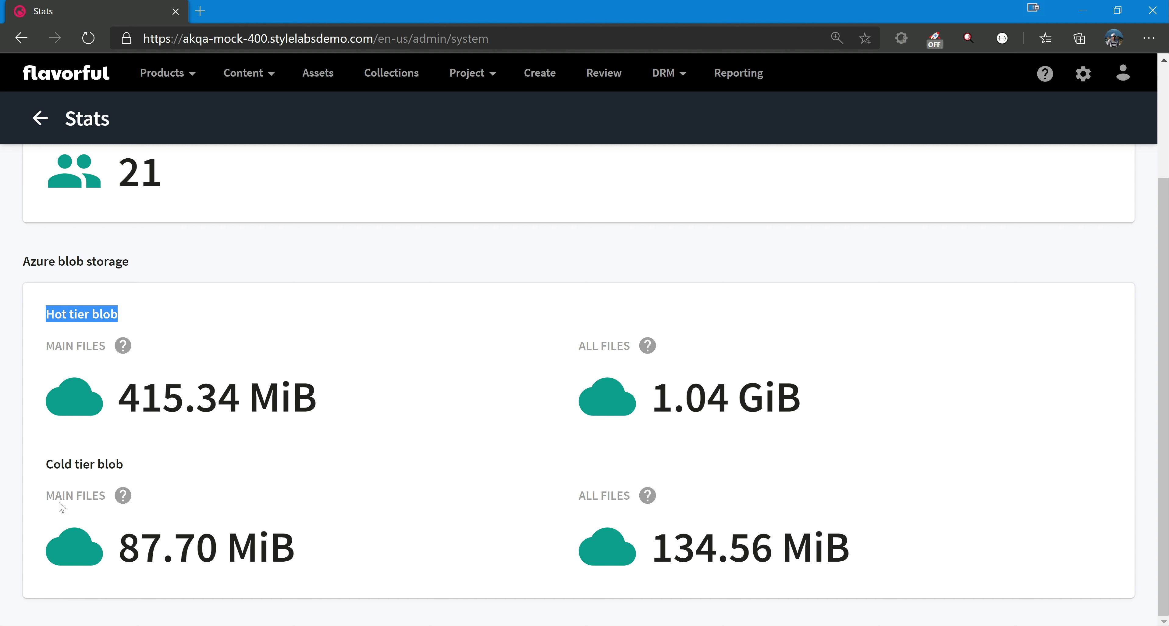
pyautogui.tripleClick(144, 465)
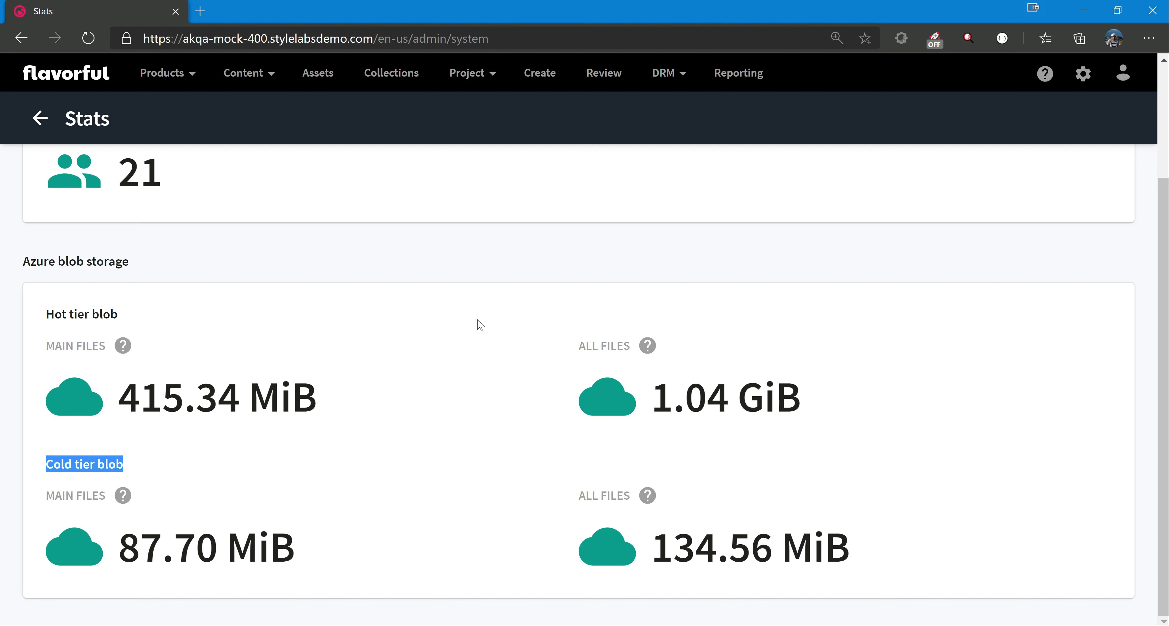
pyautogui.click(329, 77)
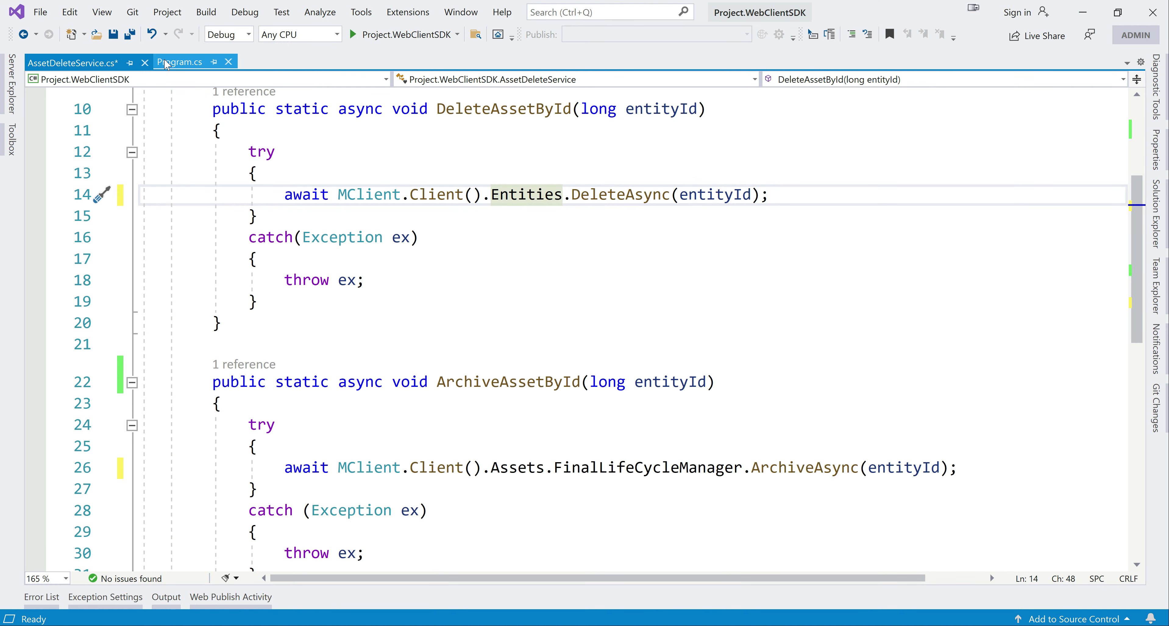
# In Visual Studio, review the Archive Asset by entity id choice in Program.cs, save all files and run Project.WebClientSDK.
pyautogui.click(179, 63)
pyautogui.hotkey('ctrl', 'shift', 's')
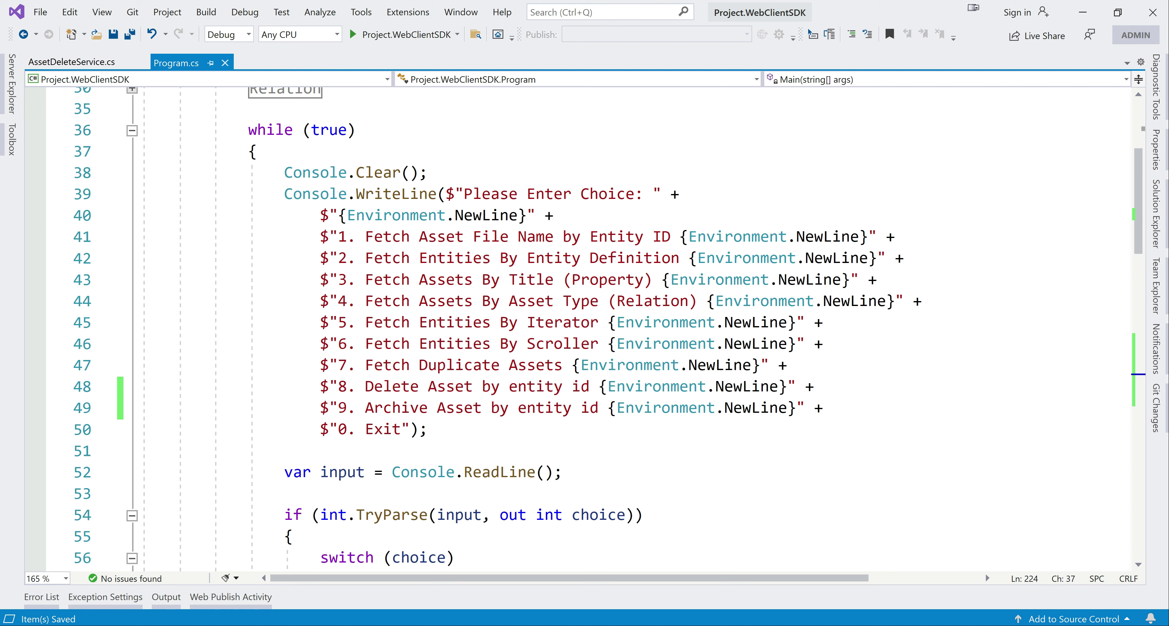
pyautogui.doubleClick(397, 408)
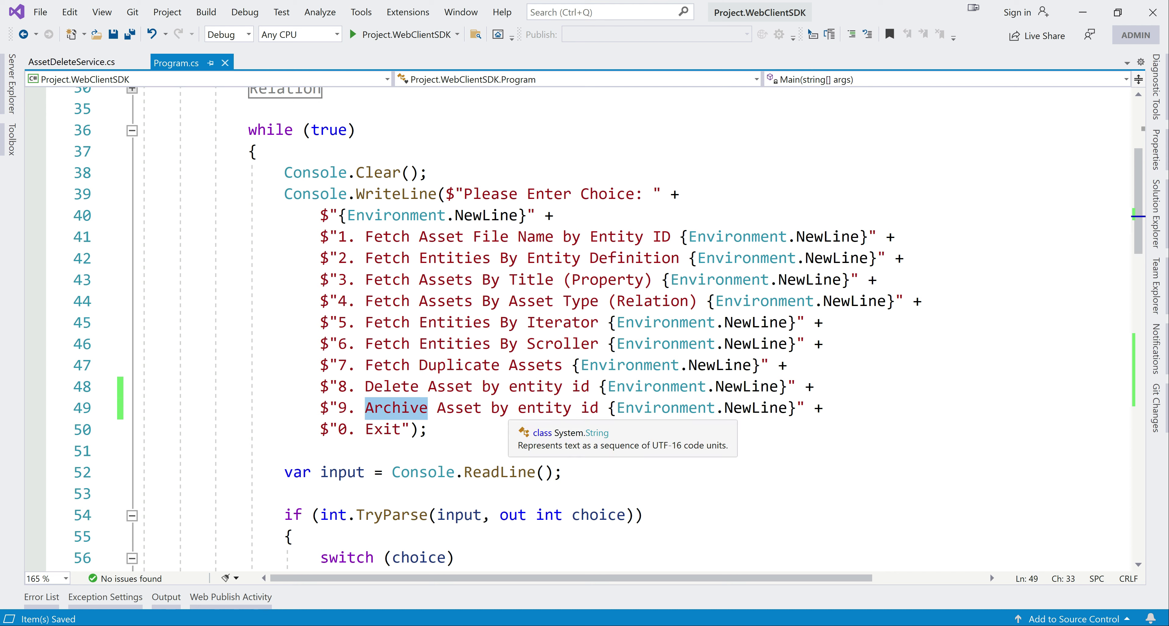
pyautogui.click(436, 172)
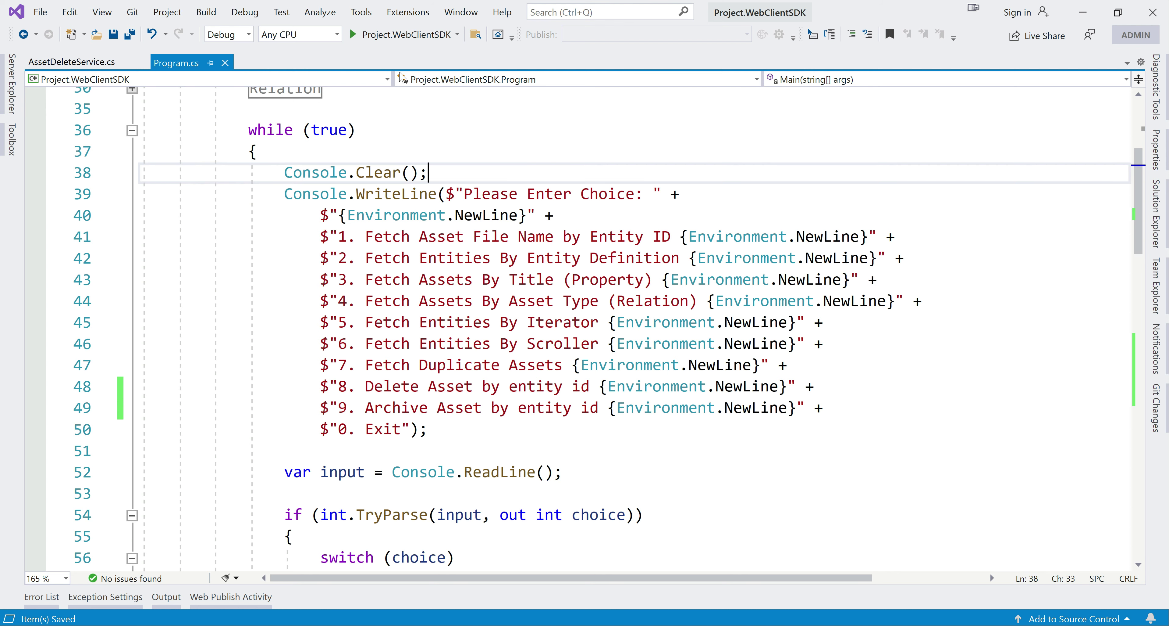
pyautogui.click(383, 34)
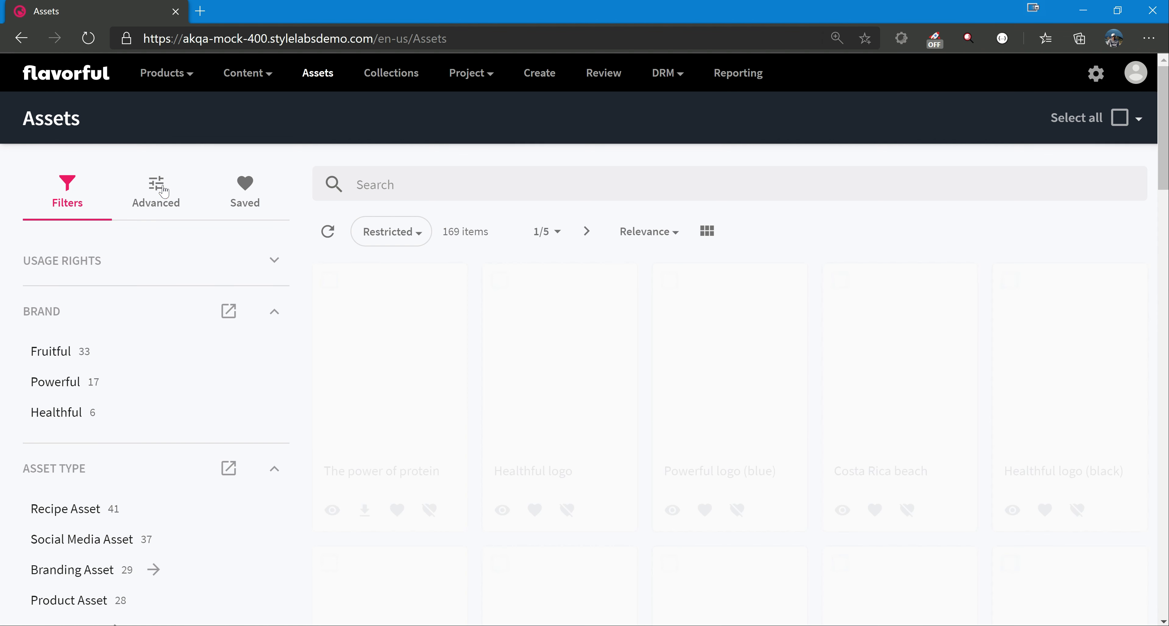
# Back in the browser, filter the Assets page with the advanced filter Has duplicate is Yes.
pyautogui.click(152, 187)
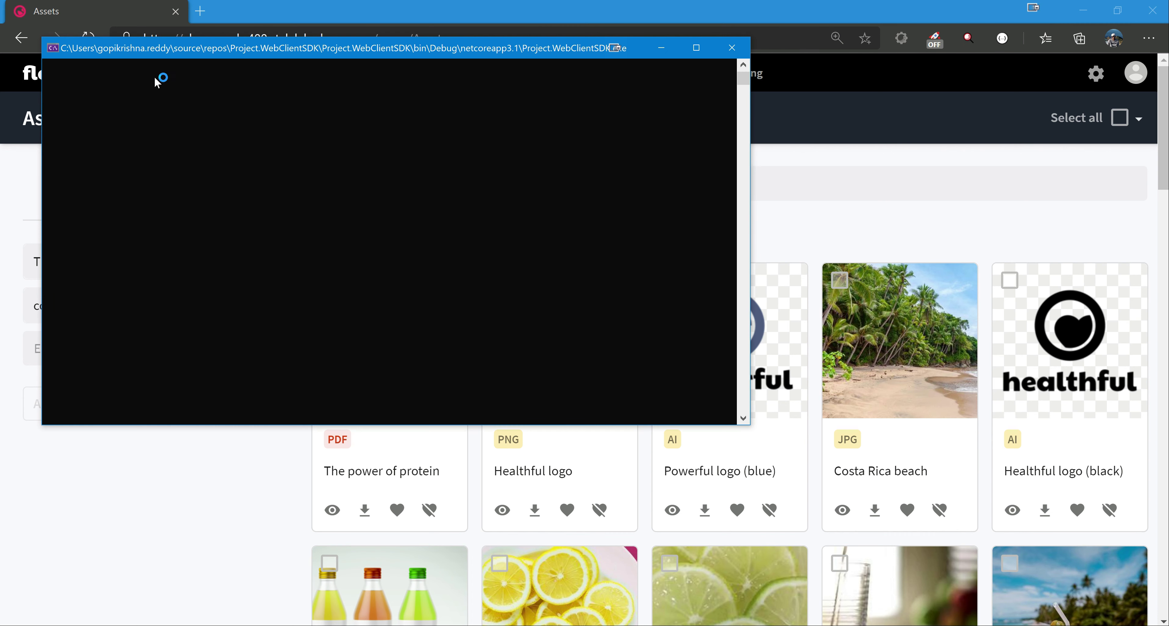
pyautogui.click(117, 6)
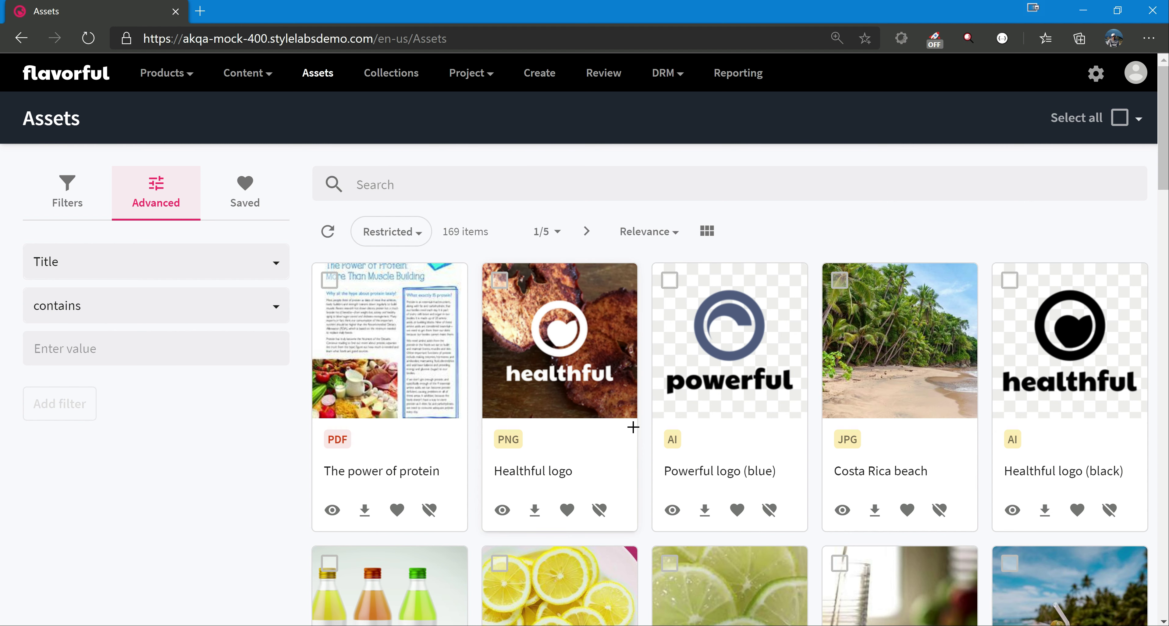
pyautogui.click(137, 271)
pyautogui.scroll(-7, 176, 420)
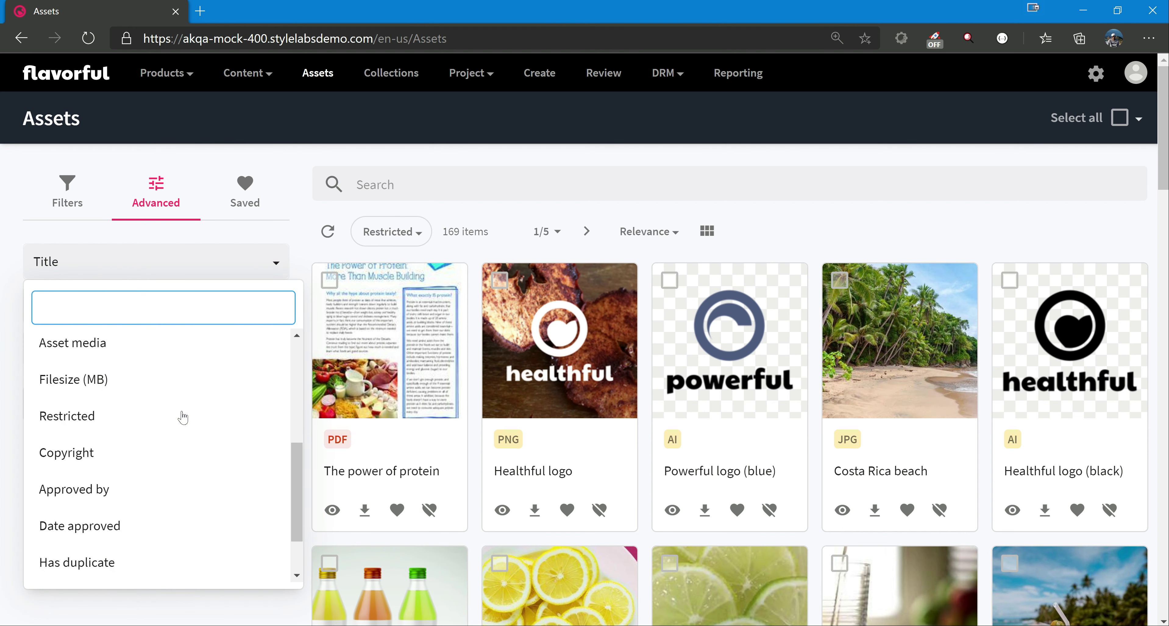
pyautogui.click(107, 488)
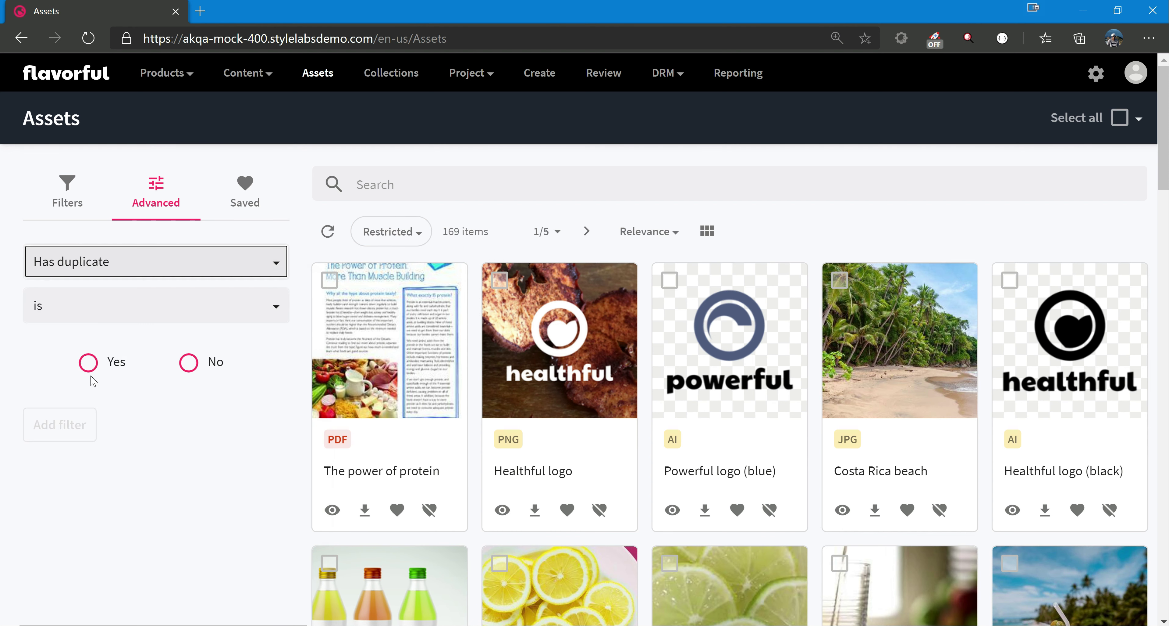
pyautogui.click(50, 432)
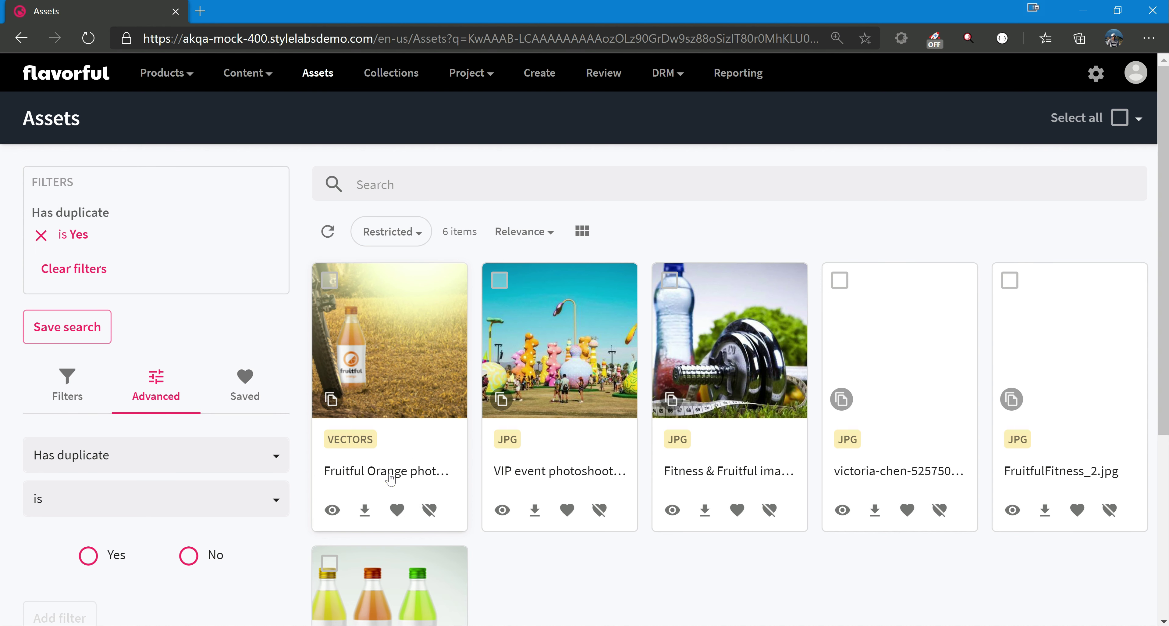
# Open the first Fruitful Orange photoshoot asset in a new browser tab and select the entity ID in its URL.
pyautogui.rightClick(414, 480)
pyautogui.click(418, 503)
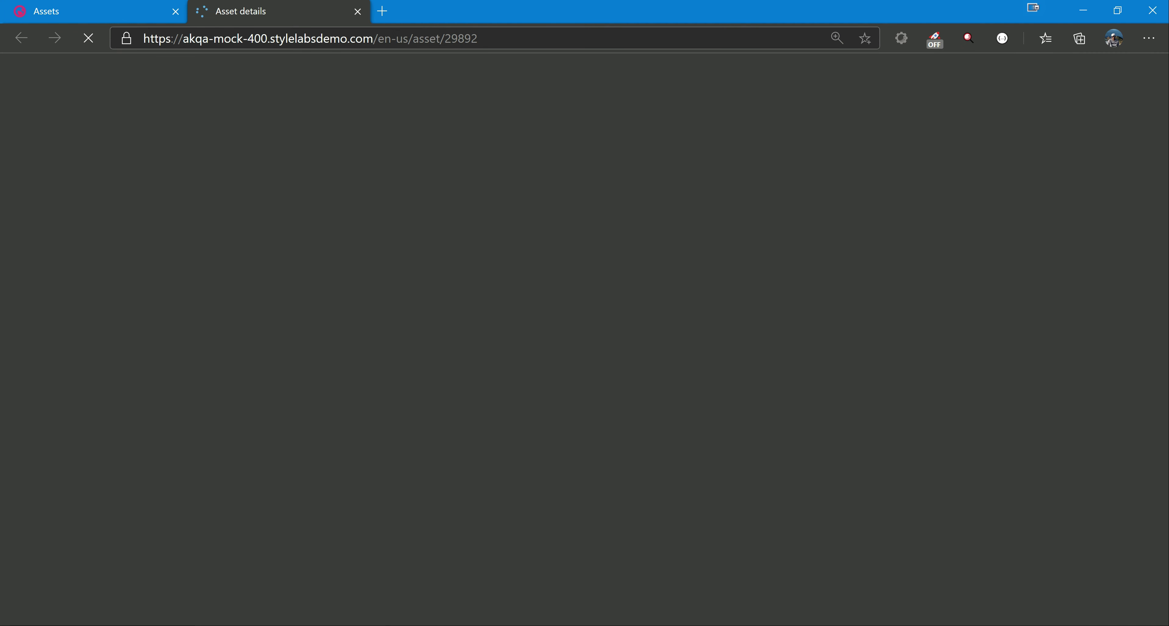
pyautogui.doubleClick(461, 39)
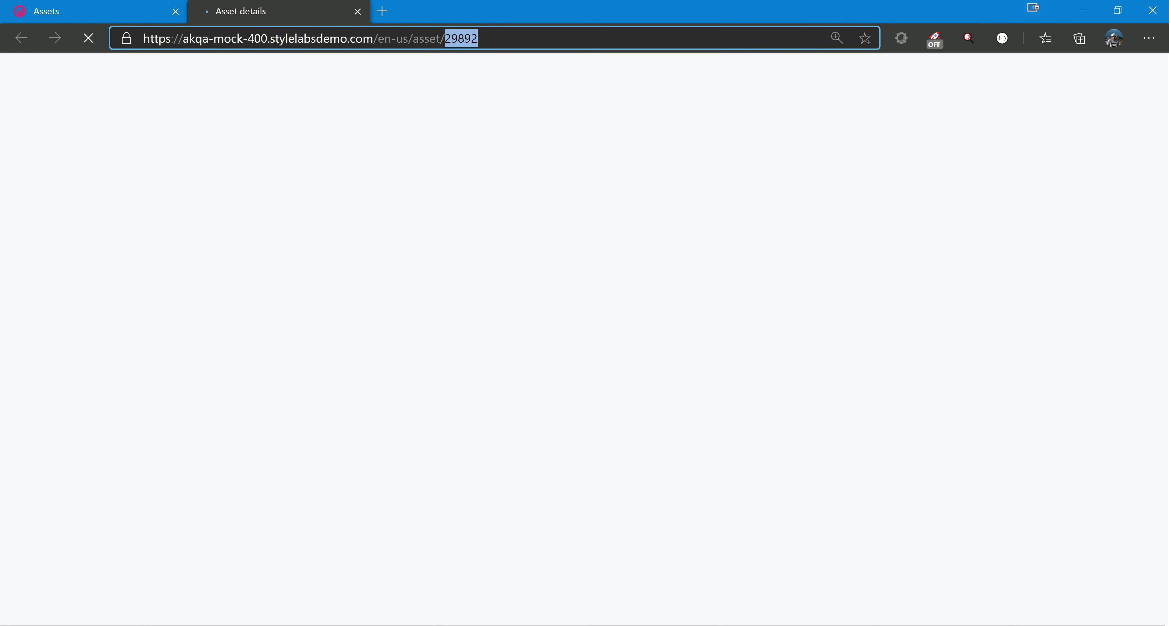
# In the console app, use choice 9 to archive the asset with entity ID 29892, and close the console.
pyautogui.hotkey('alt', 'Tab')
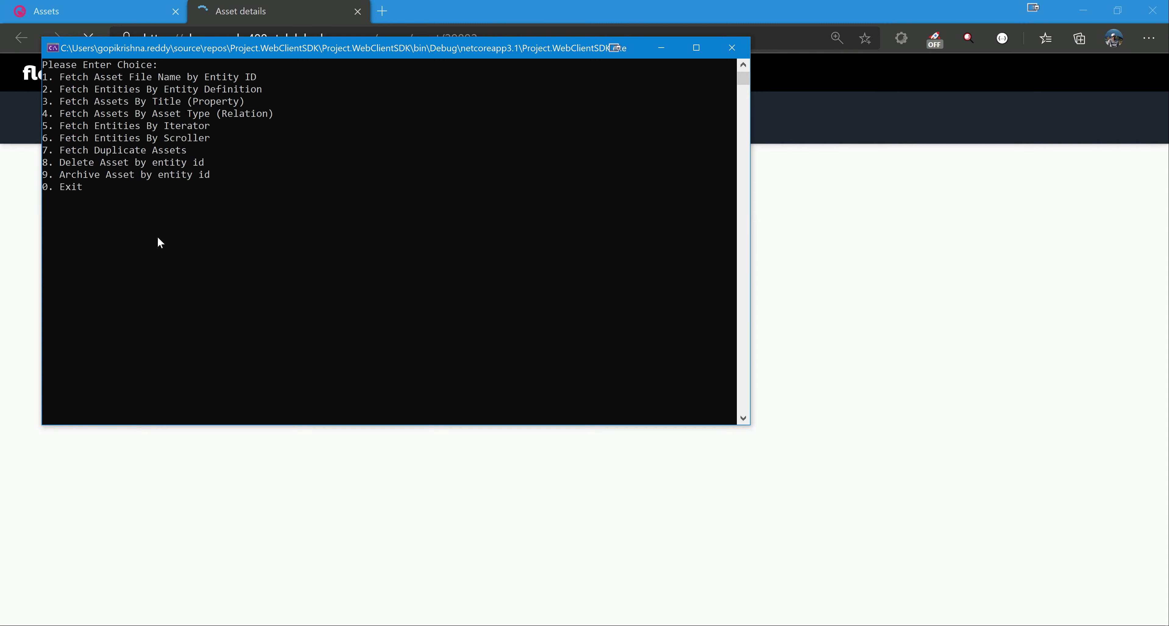
pyautogui.moveTo(416, 46); pyautogui.dragTo(474, 112)
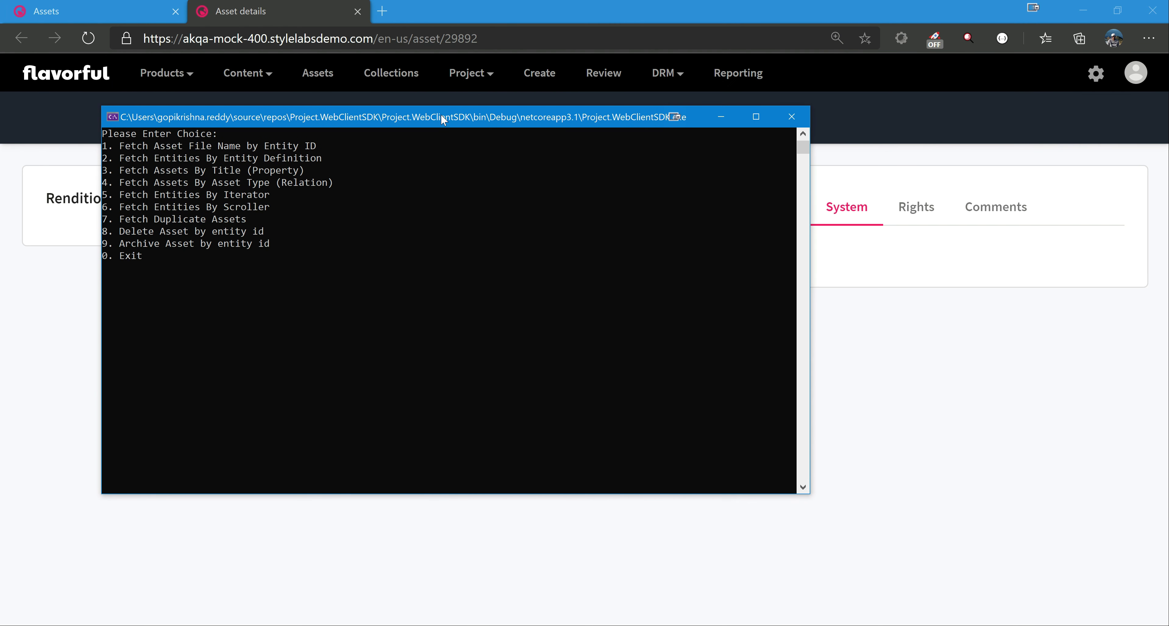
pyautogui.press('Return')
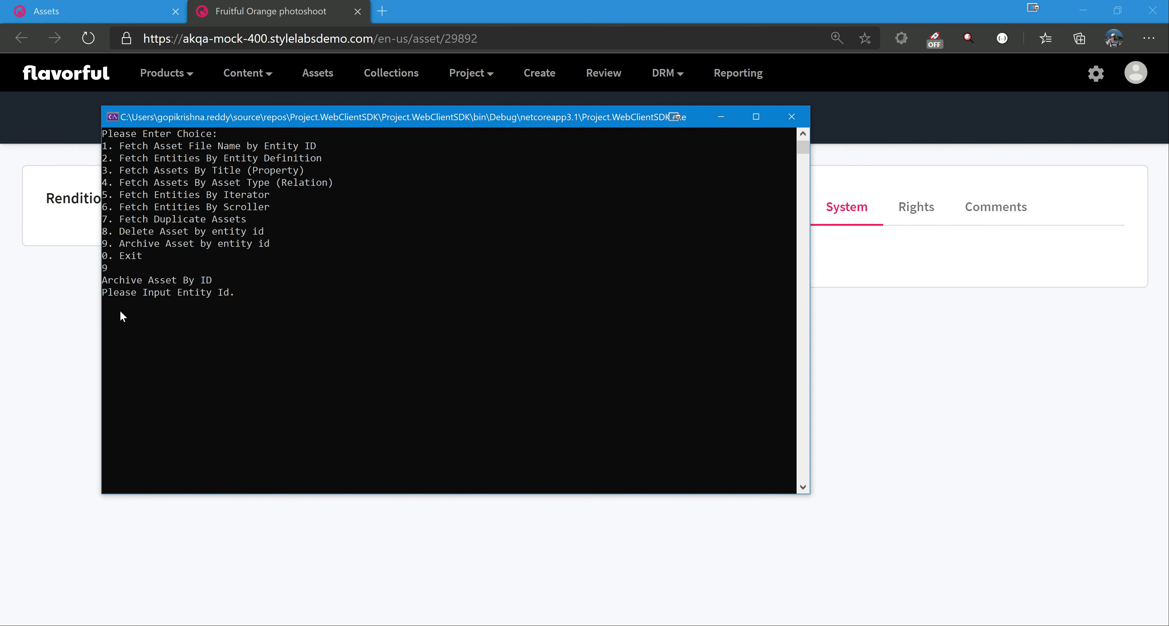
pyautogui.write('29892')
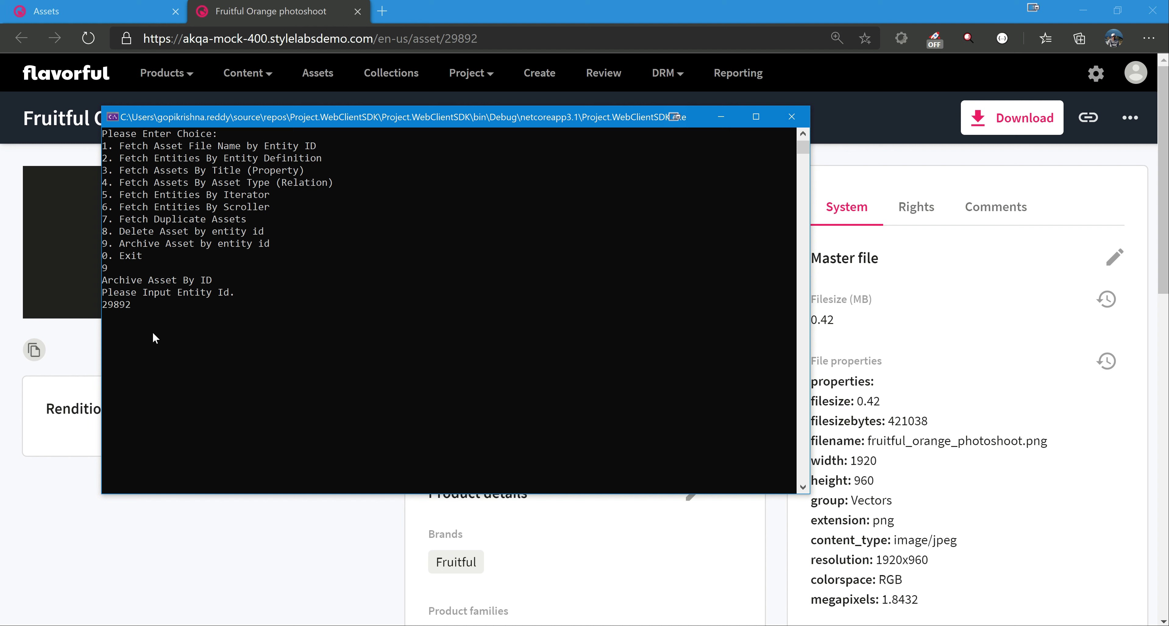
pyautogui.press('Return')
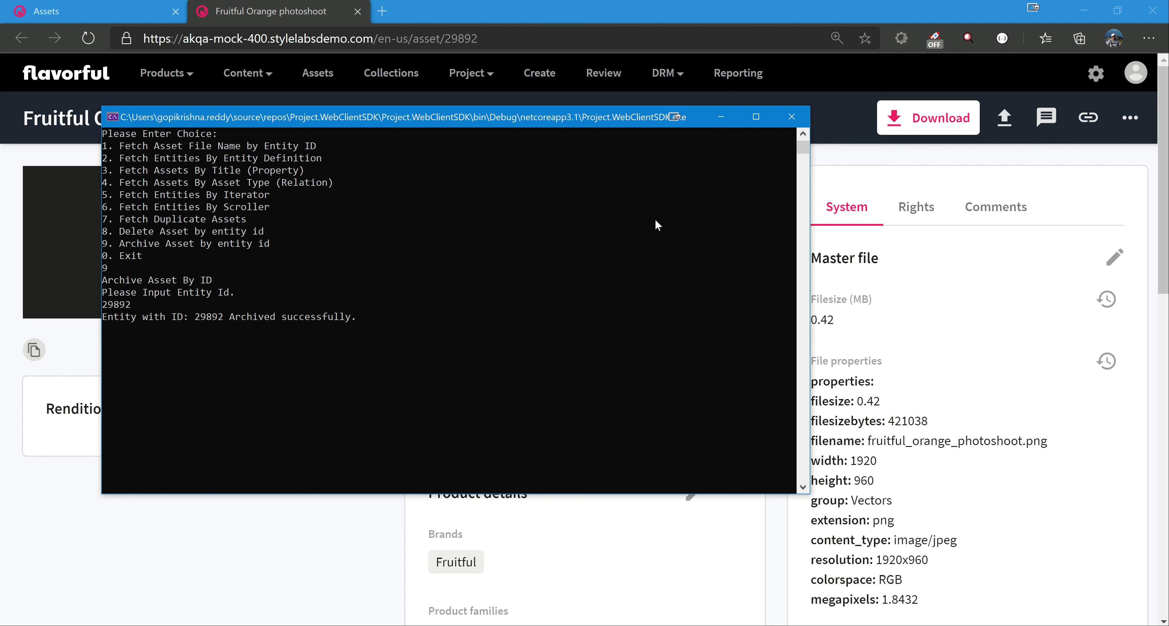
pyautogui.click(801, 120)
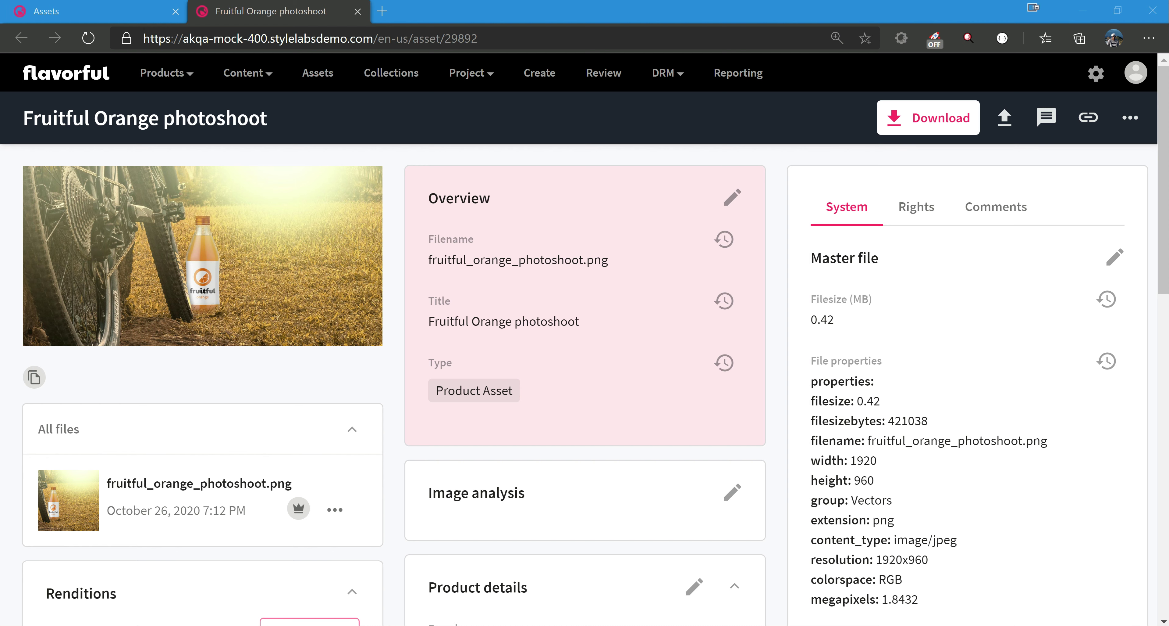
# In a new browser tab, open the Archived assets admin page and check it for the archived Fruitful Orange photoshoot asset.
pyautogui.click(382, 11)
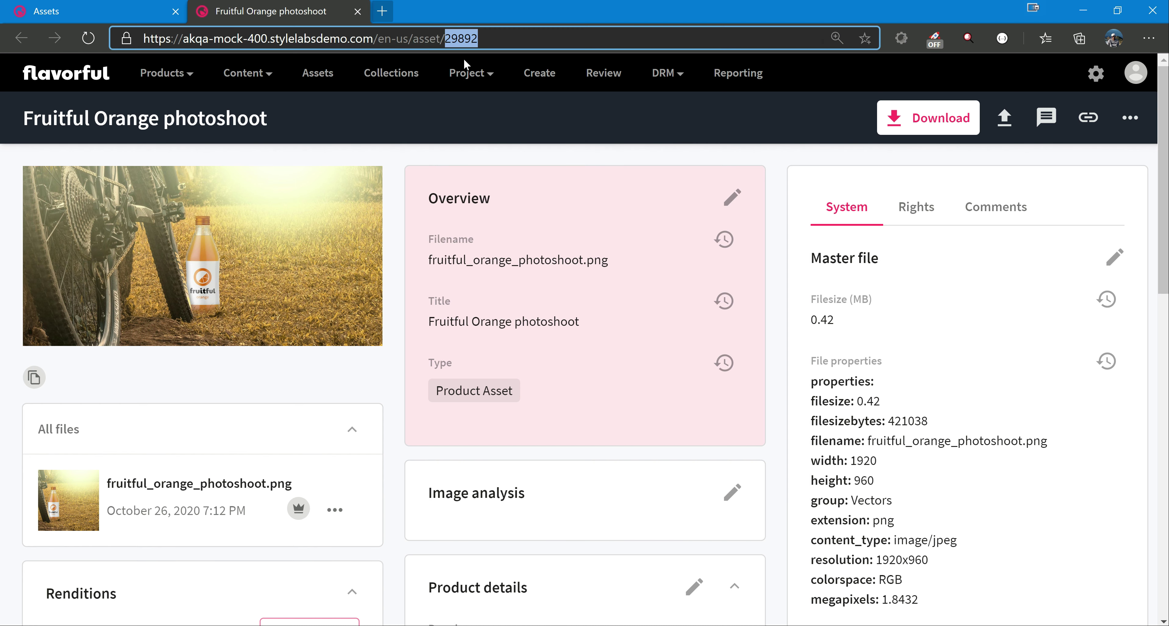
pyautogui.write('archi')
pyautogui.press('Down')
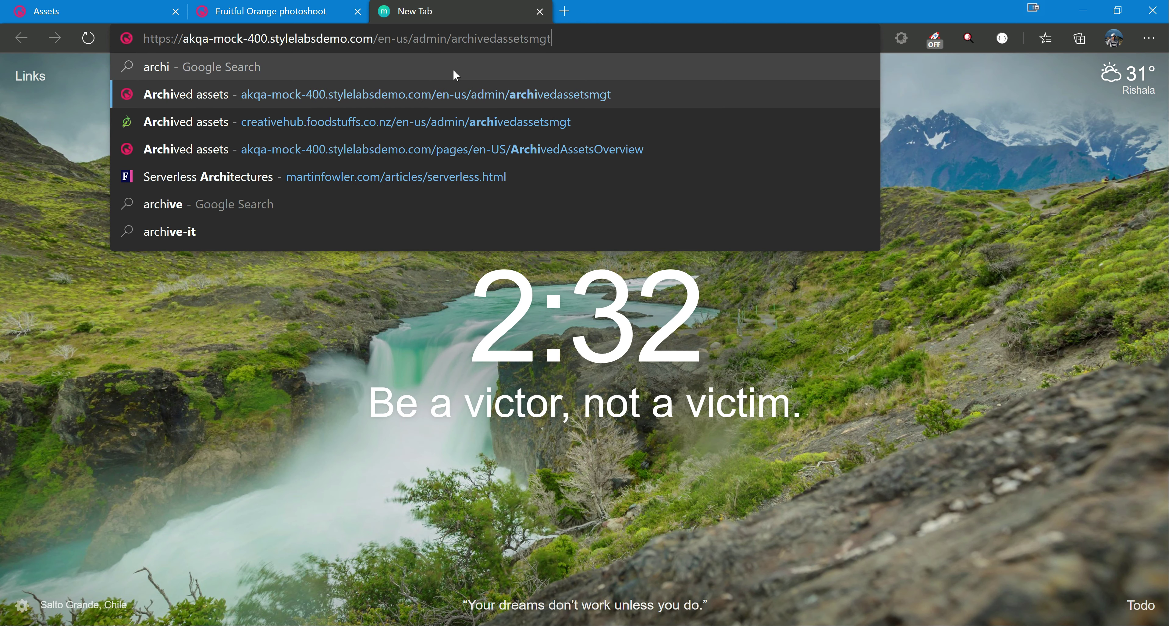
pyautogui.press('Return')
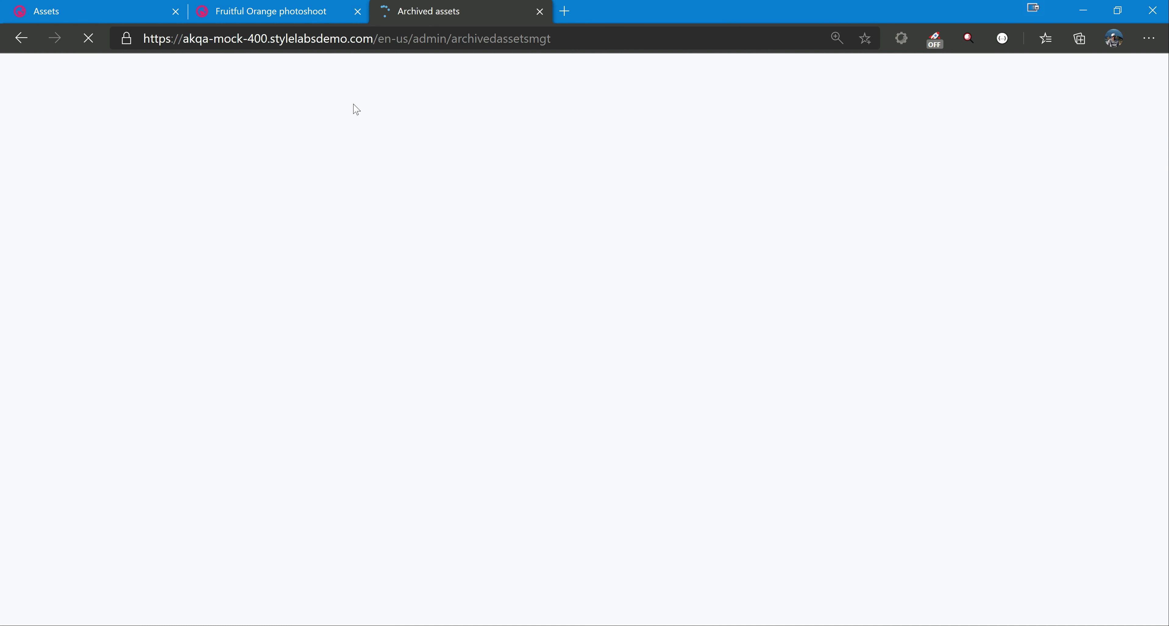
pyautogui.click(294, 14)
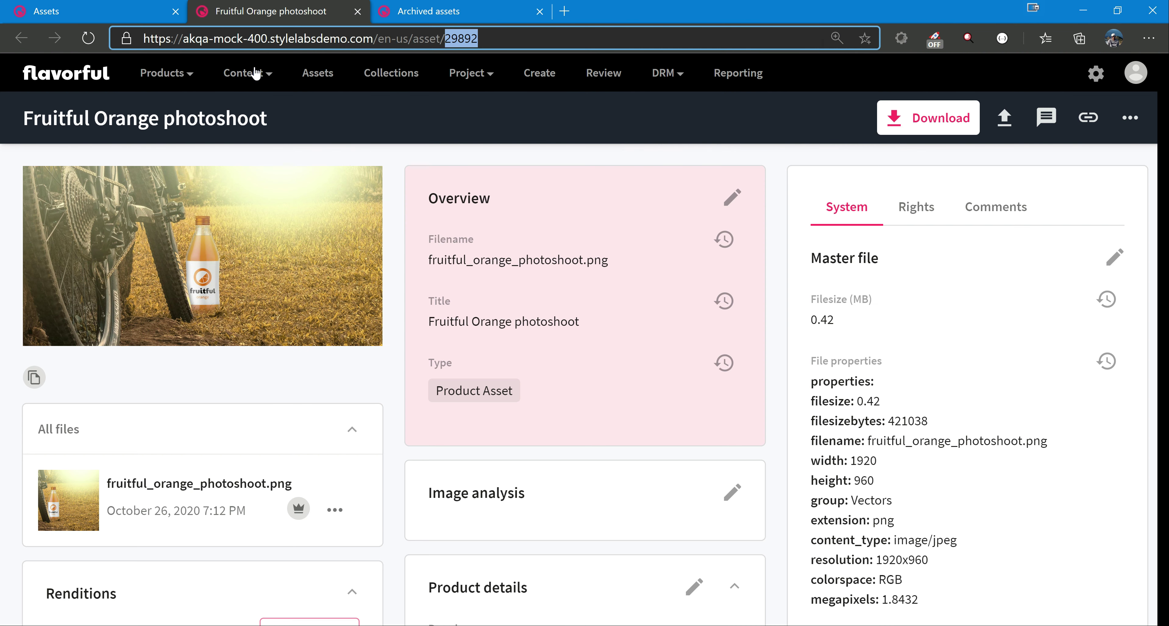
pyautogui.hotkey('ctrl', 'Tab')
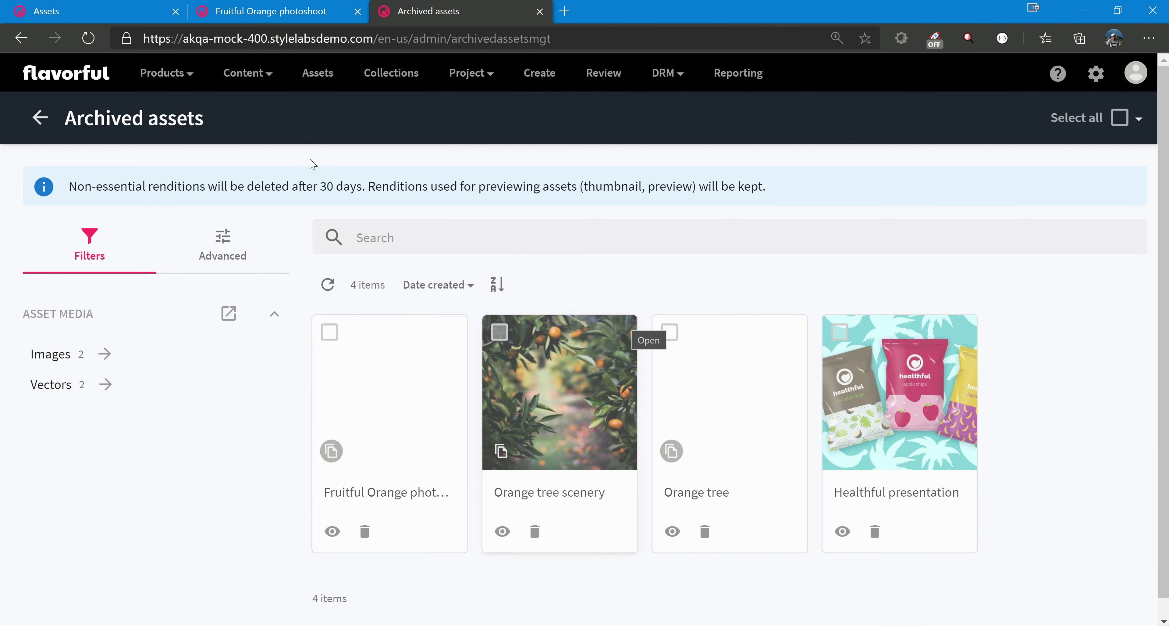
pyautogui.moveTo(320, 186); pyautogui.dragTo(350, 186)
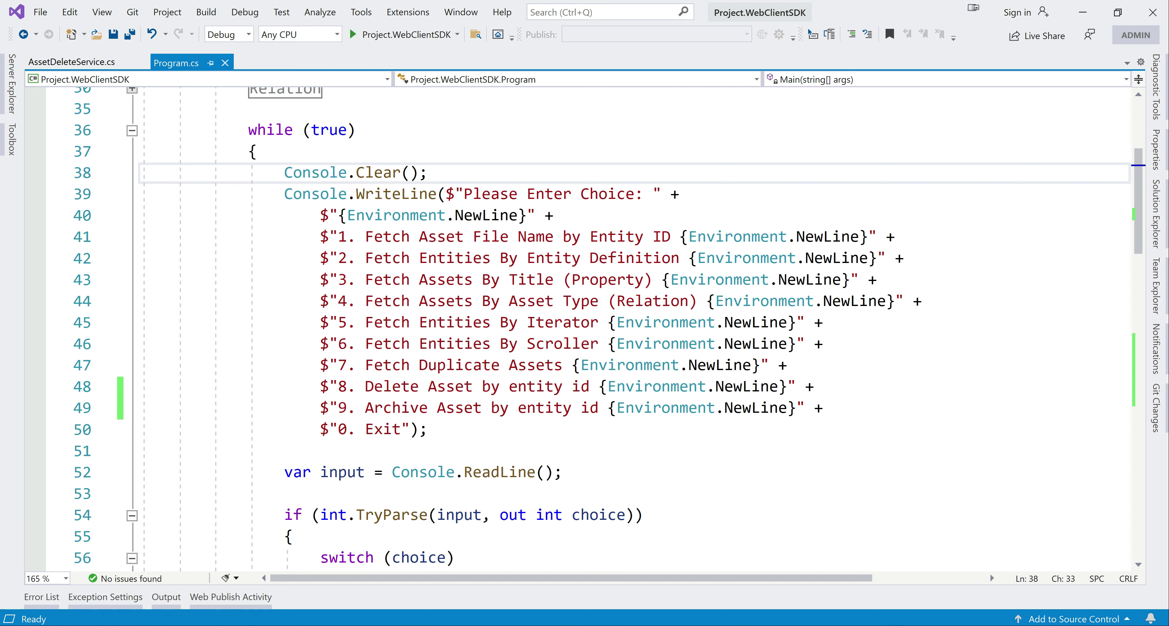
# In Visual Studio, go from the ArchiveAssetById call in case 9 of Program.cs to its definition in AssetDeleteService.cs.
pyautogui.scroll(-15, 581, 327)
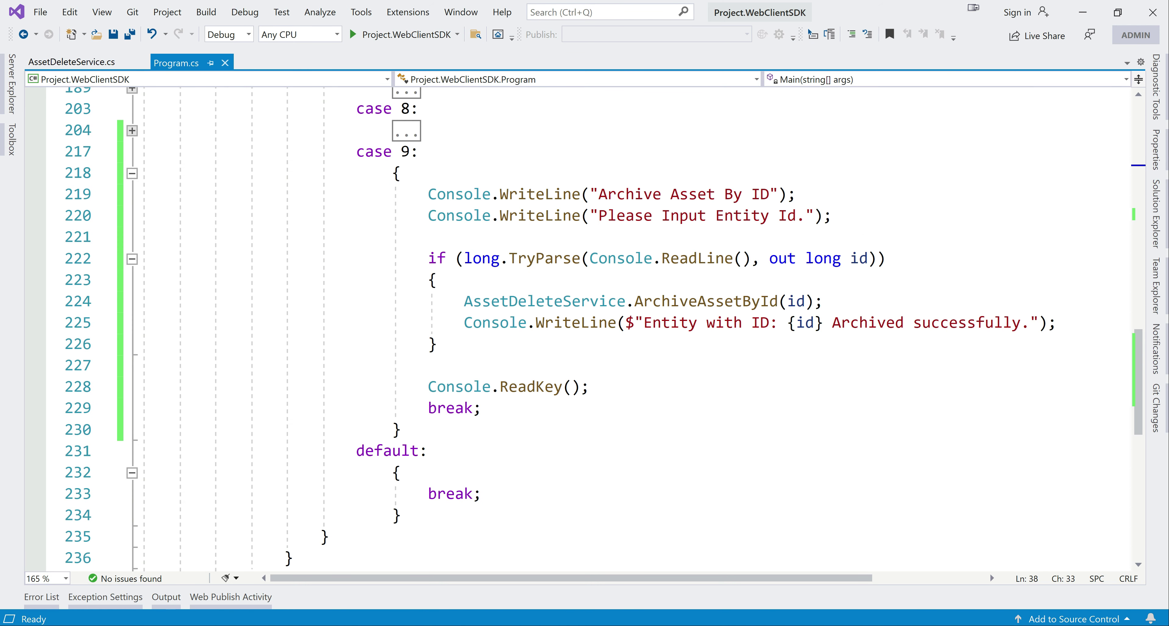
pyautogui.click(705, 300)
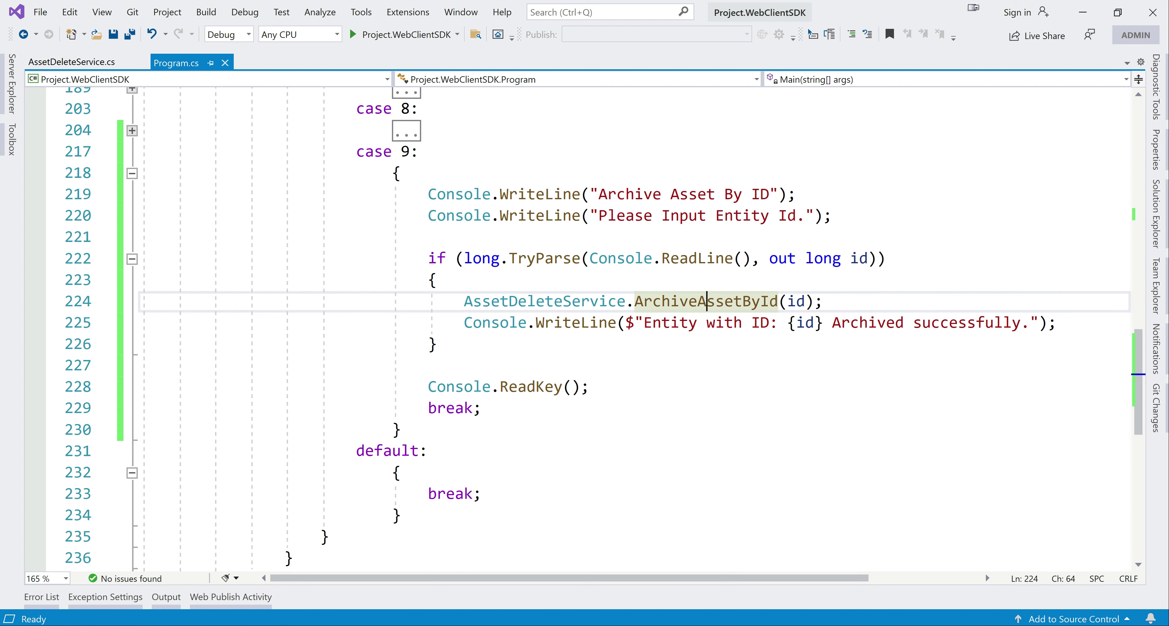
pyautogui.press('F12')
pyautogui.scroll(-2, 581, 318)
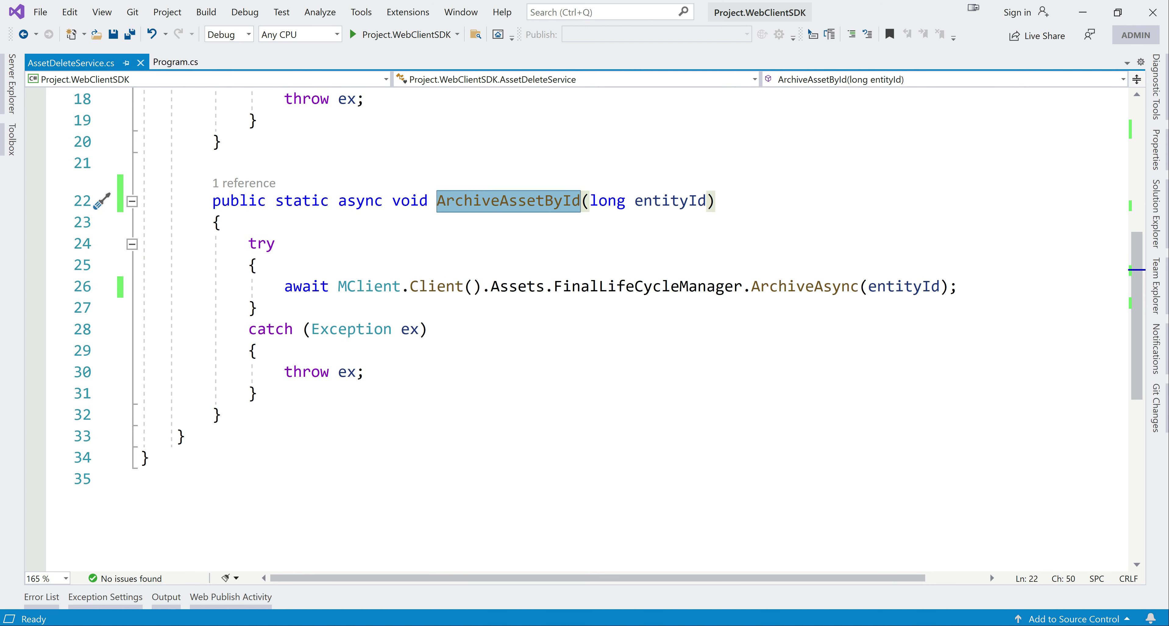
# Examine each part of the archive statement in ArchiveAssetById: MClient, Client, Assets, FinalLifeCycleManager and ArchiveAsync.
pyautogui.doubleClick(370, 287)
pyautogui.doubleClick(445, 287)
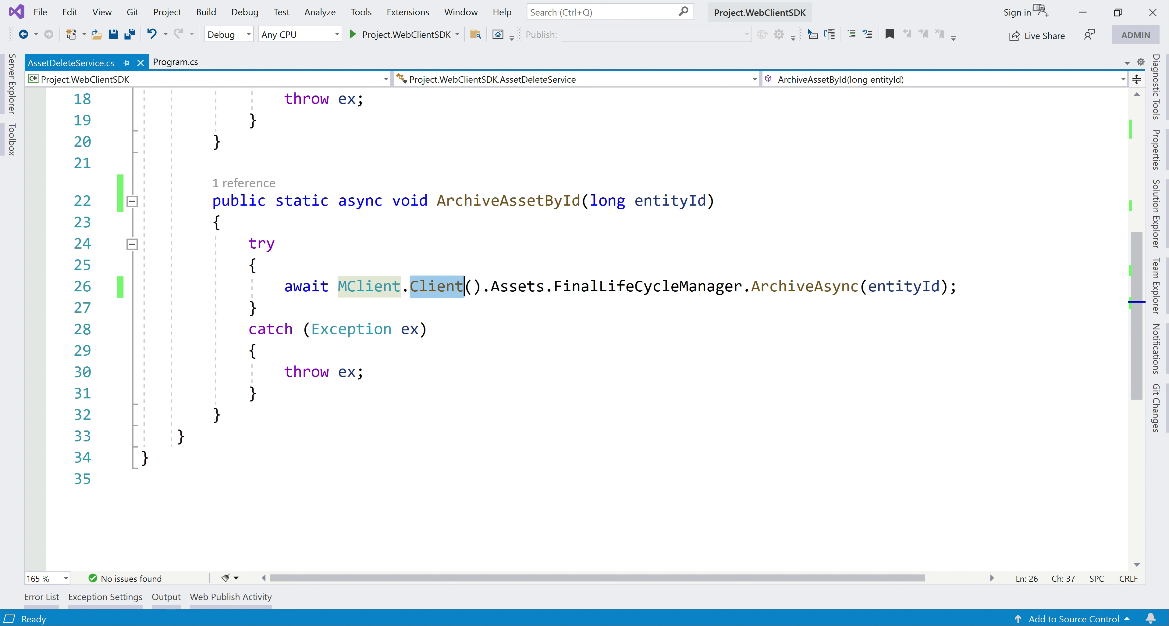
pyautogui.doubleClick(518, 287)
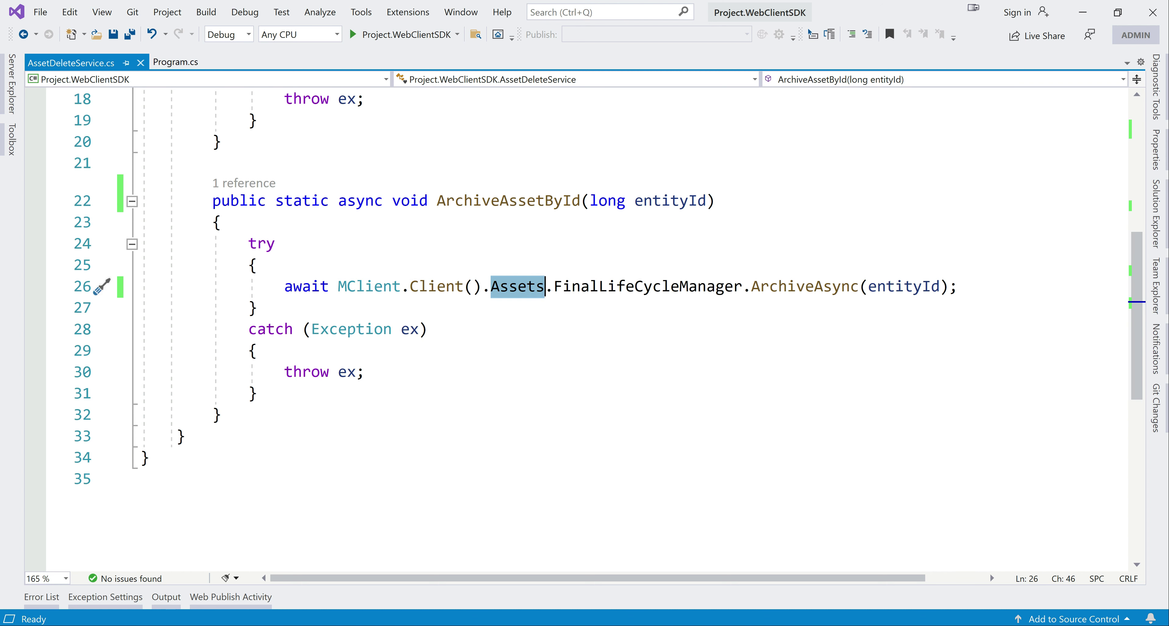
pyautogui.doubleClick(648, 287)
pyautogui.click(788, 287)
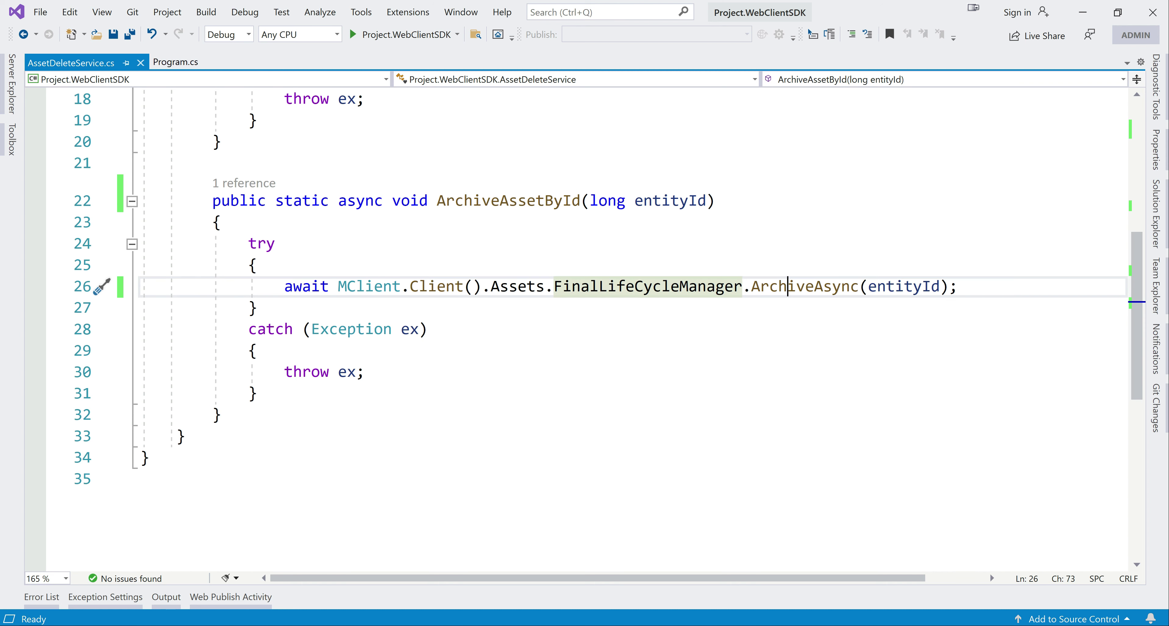
pyautogui.doubleClick(788, 286)
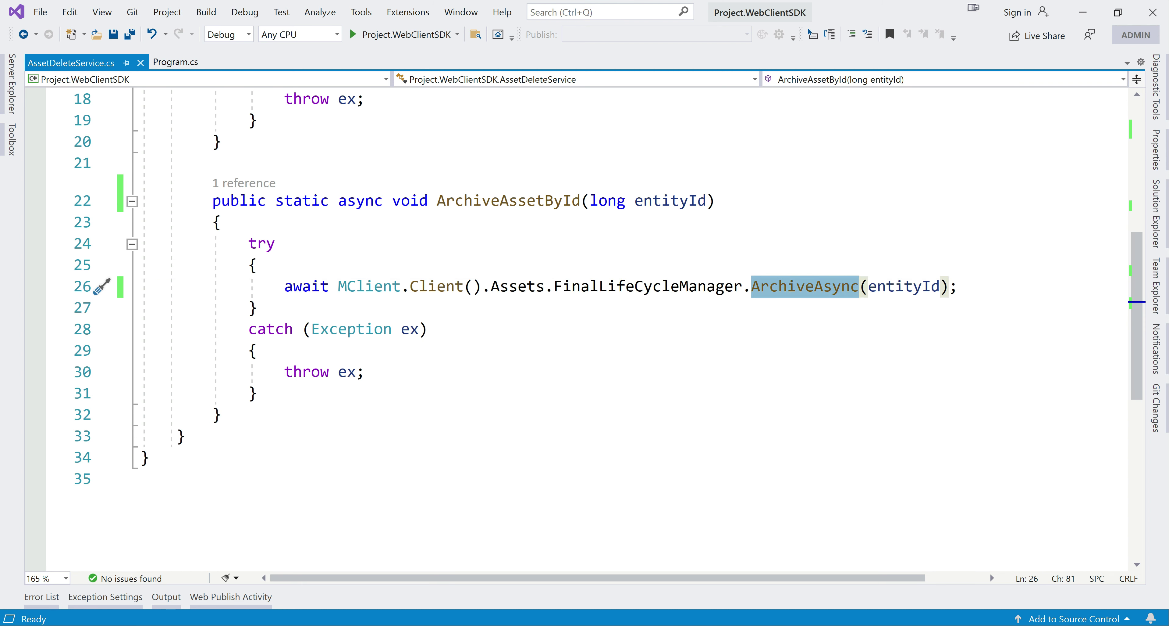
# Browse the methods available on FinalLifeCycleManager through code completion, including RestoreAsync, remove the extra dot and save AssetDeleteService.cs.
pyautogui.click(744, 287)
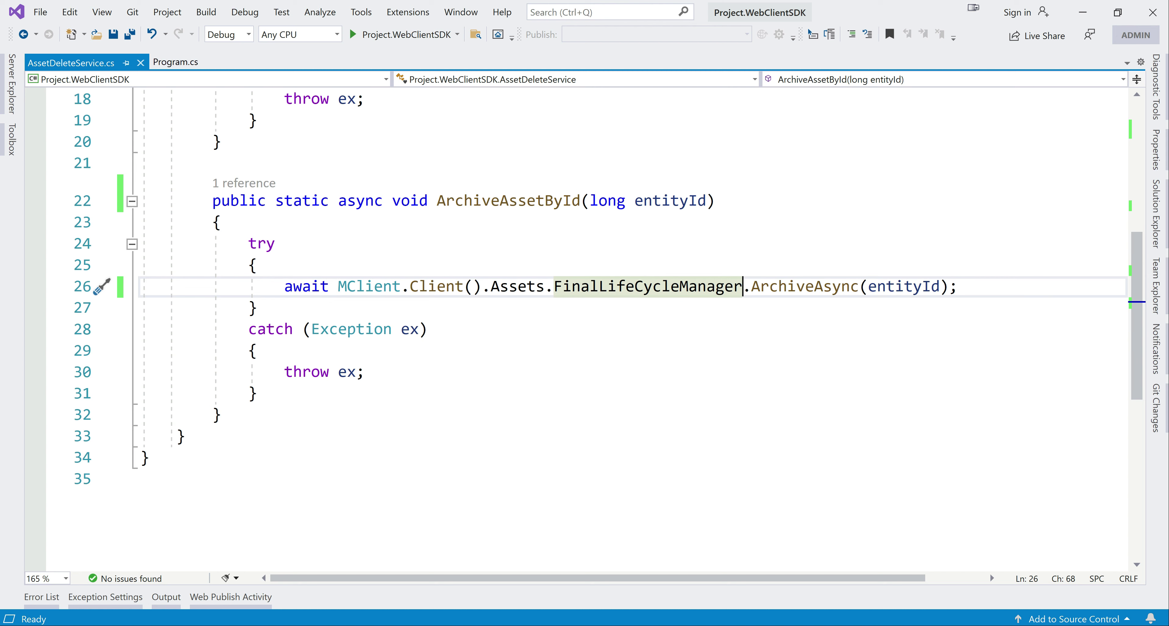
pyautogui.write('.')
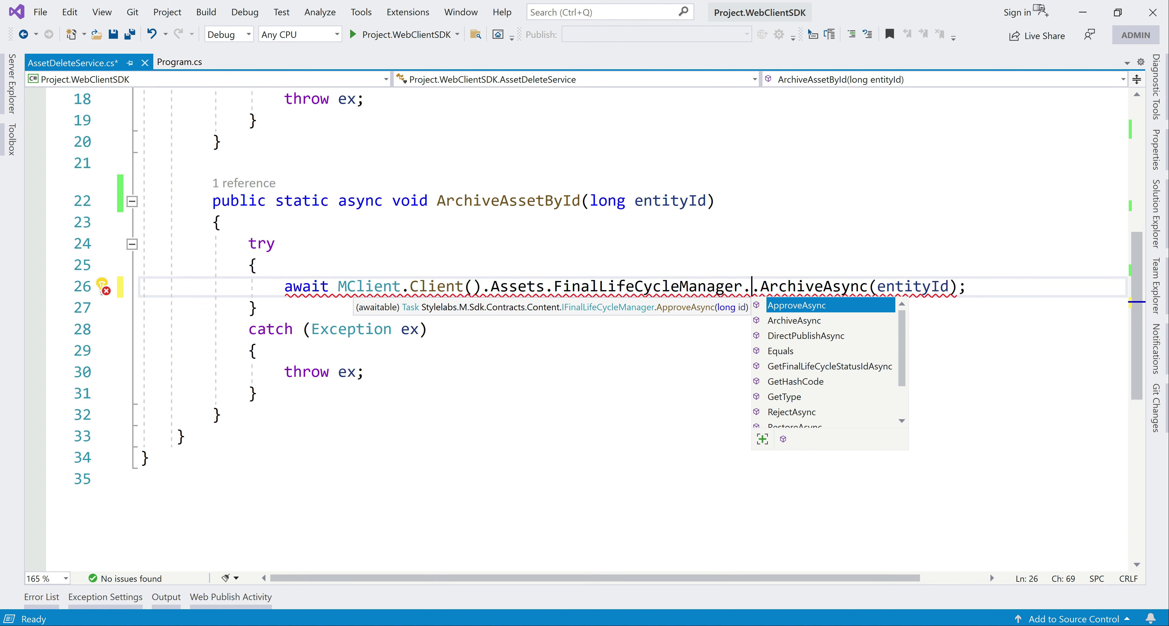
pyautogui.press('Down')
pyautogui.press('Down')
pyautogui.press('Down')
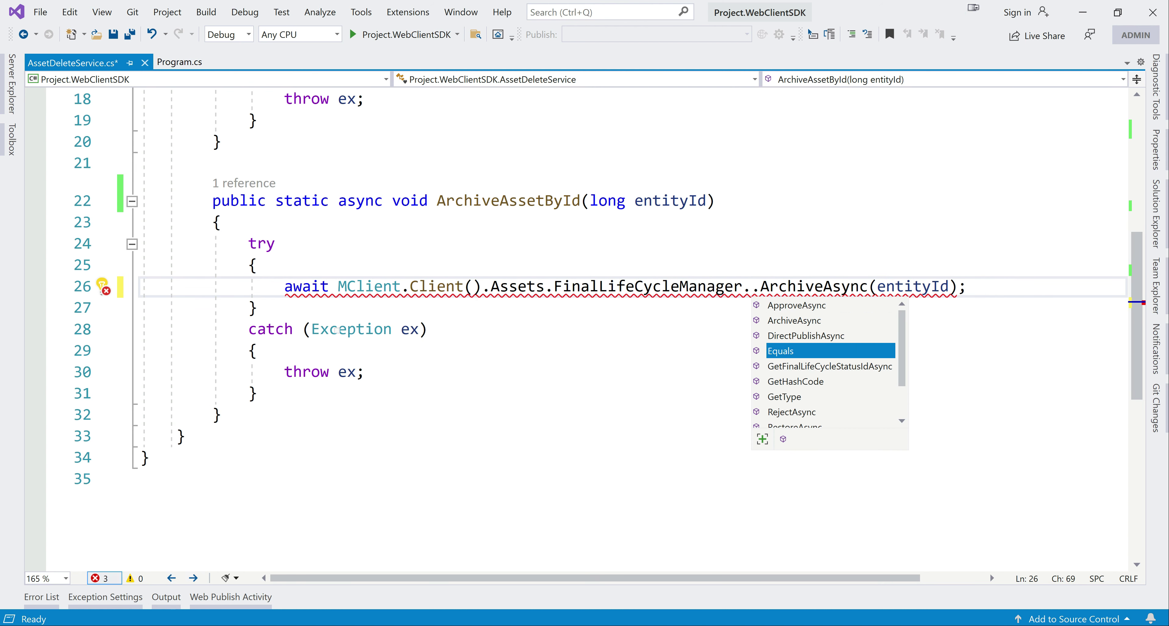
pyautogui.press('Down')
pyautogui.press('Down')
pyautogui.press('Down')
pyautogui.press('Down')
pyautogui.press('Down')
pyautogui.press('Down')
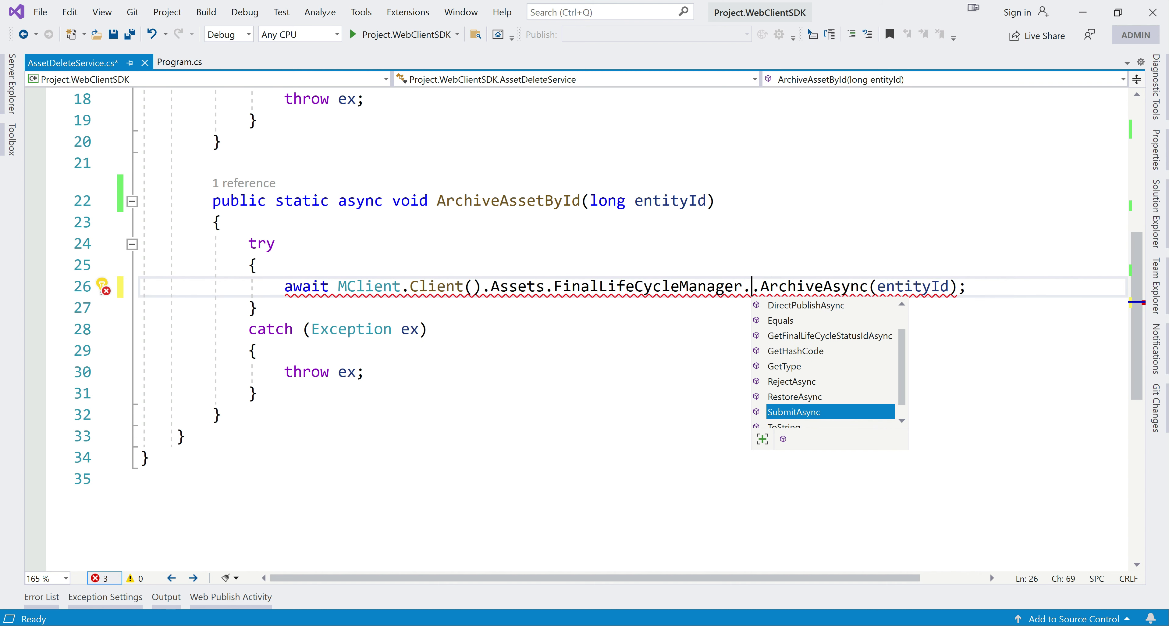
pyautogui.press('Up')
pyautogui.press('Up')
pyautogui.press('Down')
pyautogui.press('Down')
pyautogui.press('Down')
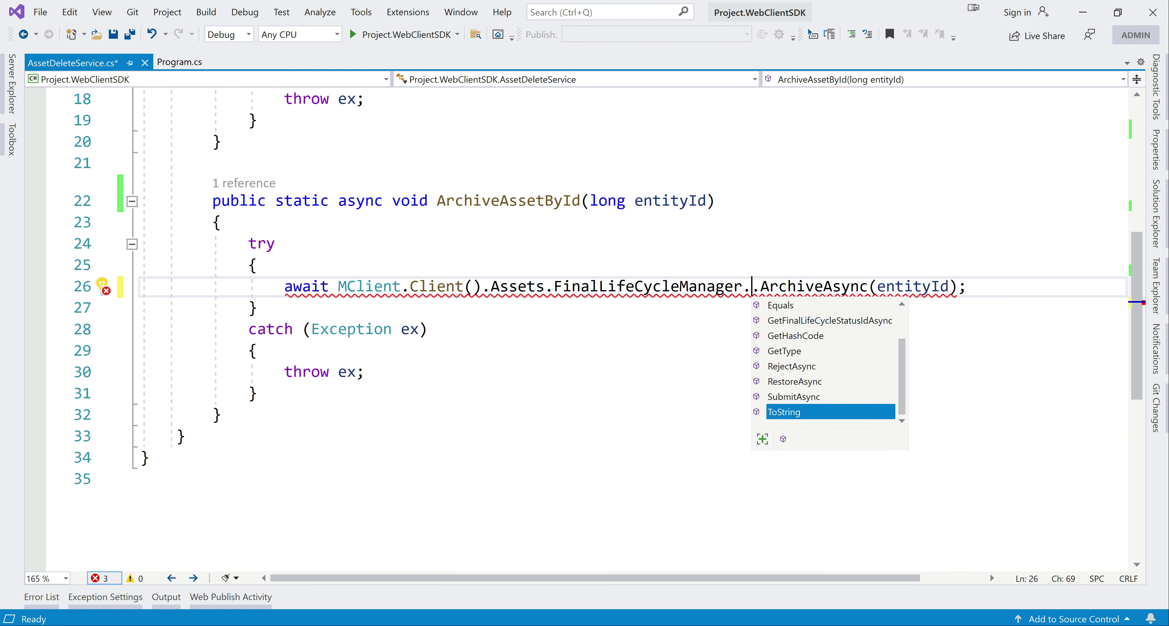
pyautogui.press('Up')
pyautogui.press('Up')
pyautogui.press('Up')
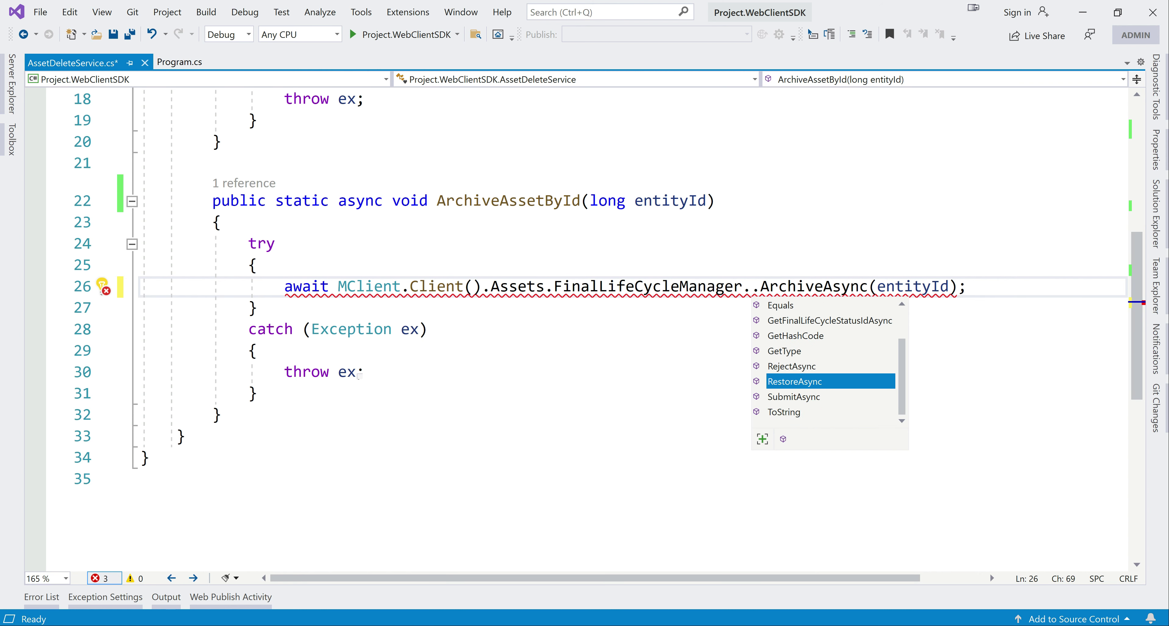
pyautogui.press('BackSpace')
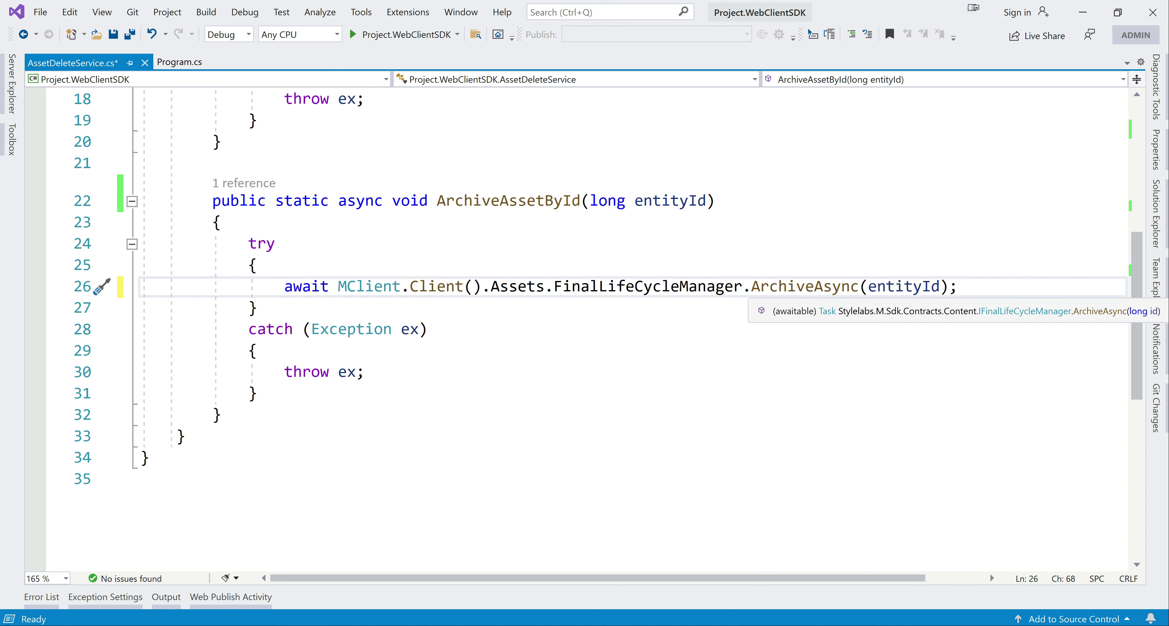
pyautogui.hotkey('ctrl', 's')
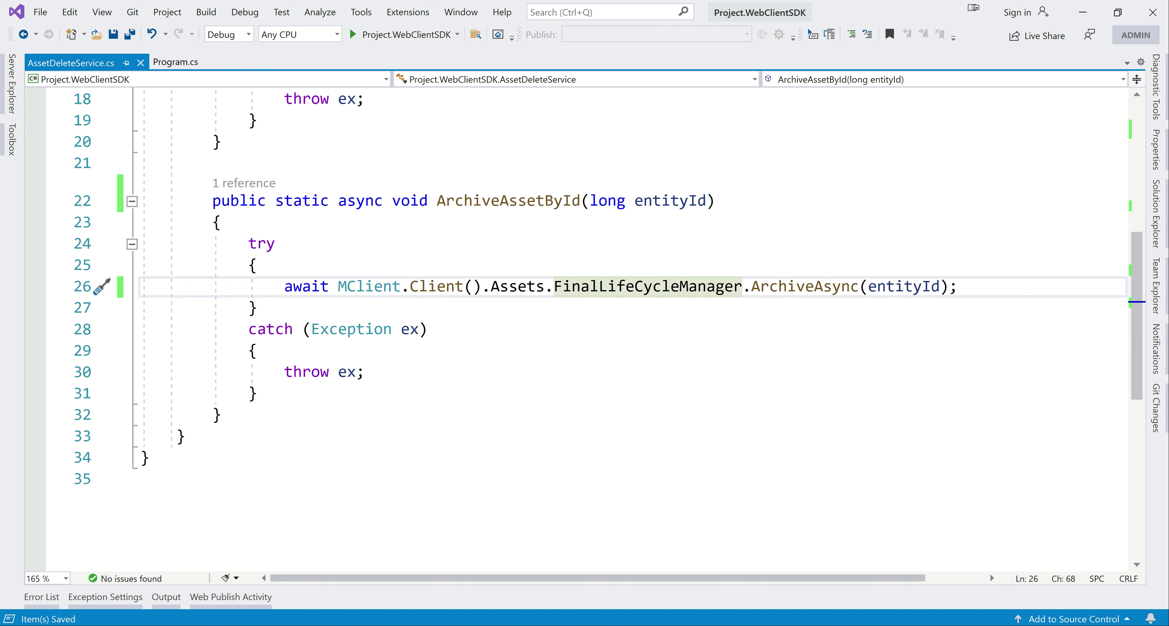